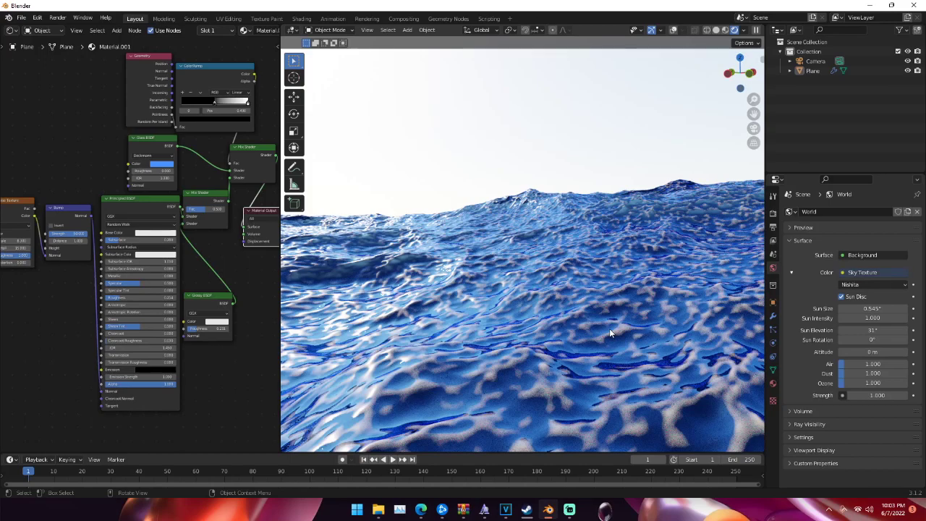
pyautogui.scroll(-4, 320, 235)
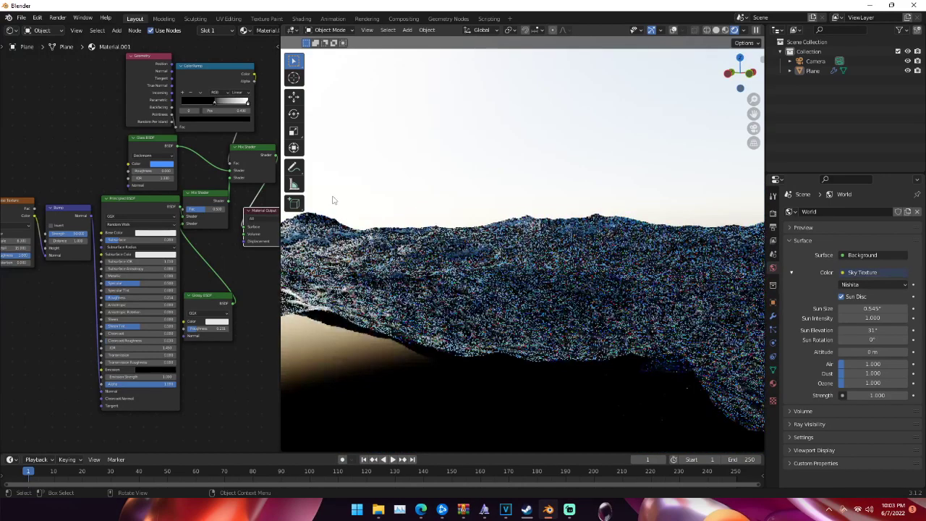
pyautogui.scroll(3, 333, 199)
pyautogui.scroll(-6, 234, 227)
pyautogui.scroll(4, 209, 215)
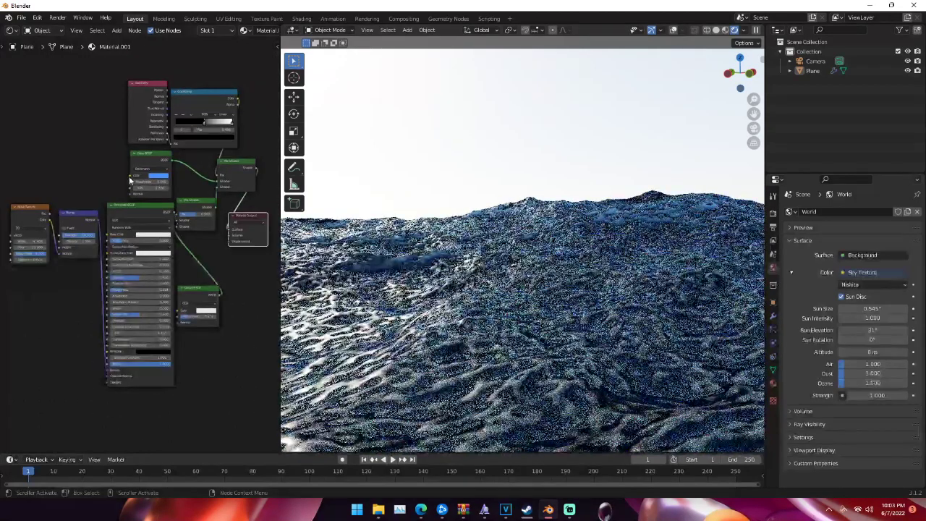
pyautogui.moveTo(115, 173); pyautogui.dragTo(128, 188, button='middle')
pyautogui.scroll(-2, 81, 182)
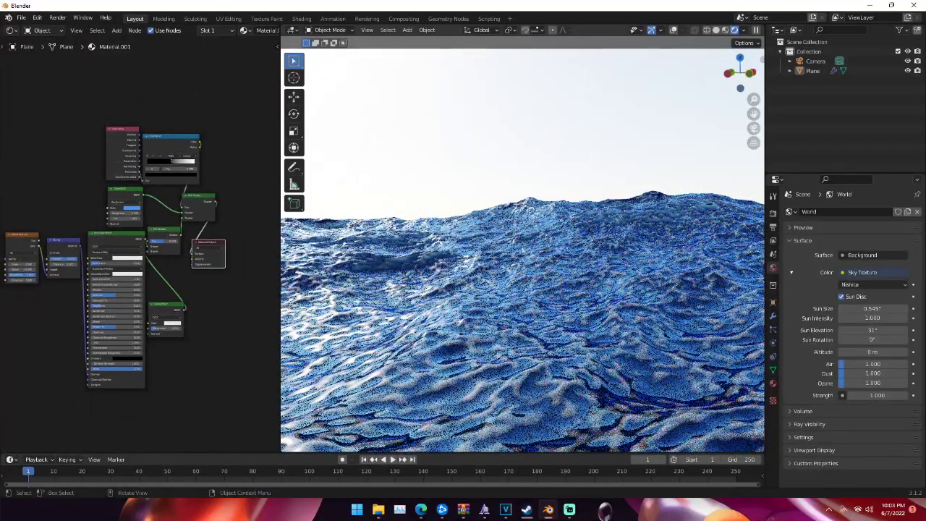
# Start a new file with the default scene, discarding the unsaved changes to the current one
pyautogui.click(21, 17)
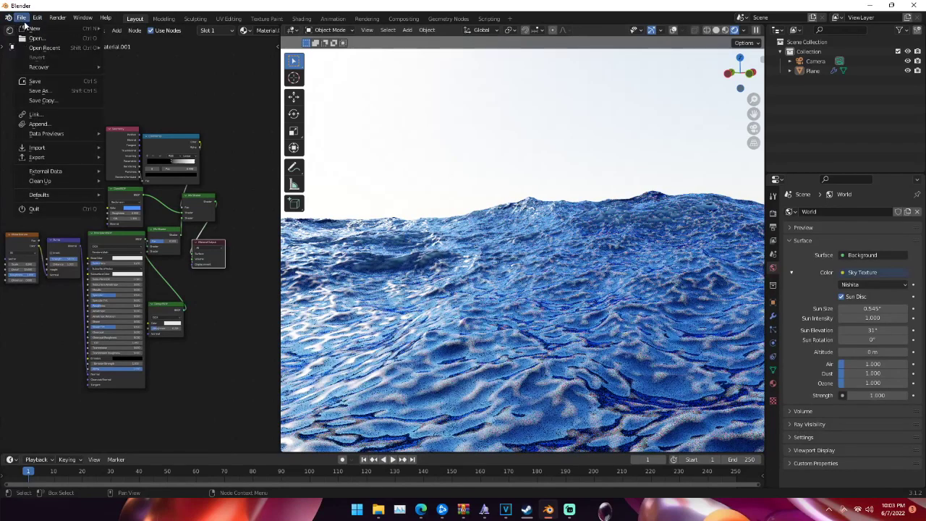
pyautogui.moveTo(31, 29)
pyautogui.click(155, 29)
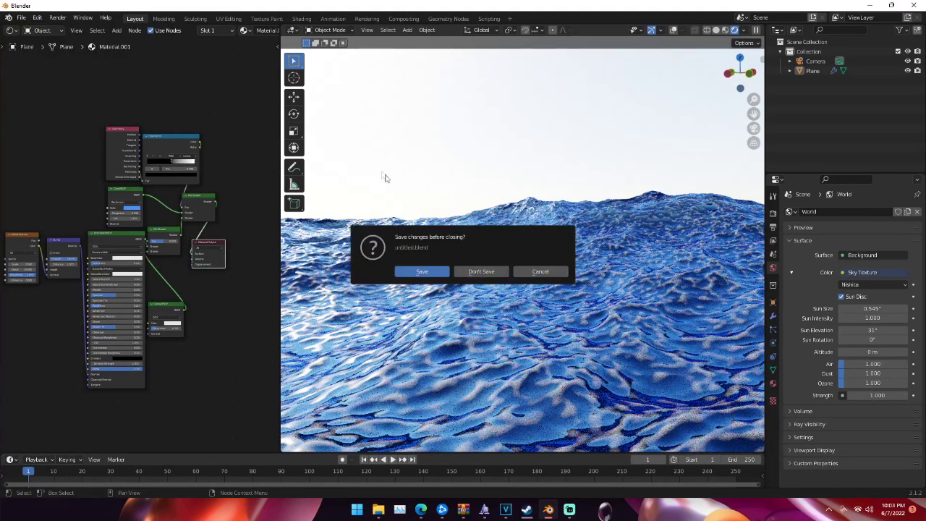
pyautogui.click(488, 270)
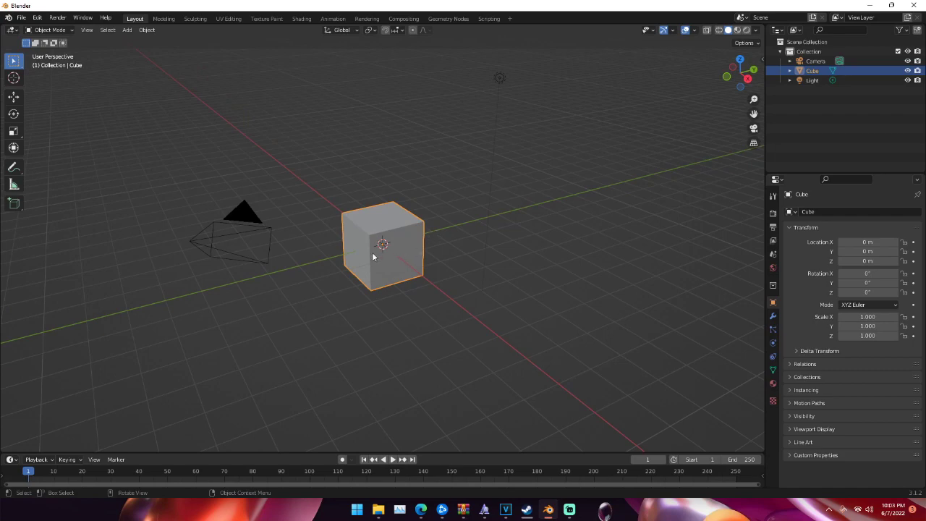
# Delete the default cube and add a mesh plane at the world origin
pyautogui.moveTo(434, 230); pyautogui.dragTo(422, 259, button='middle')
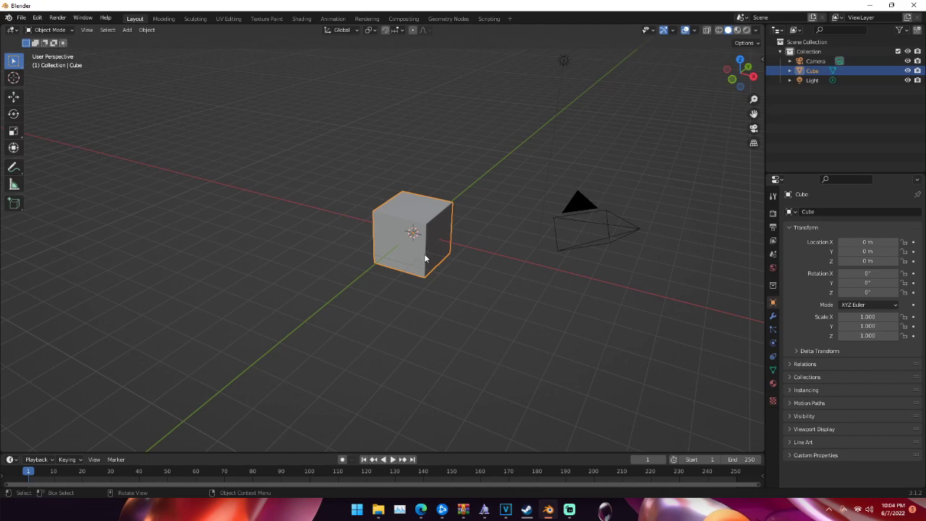
pyautogui.press('Delete')
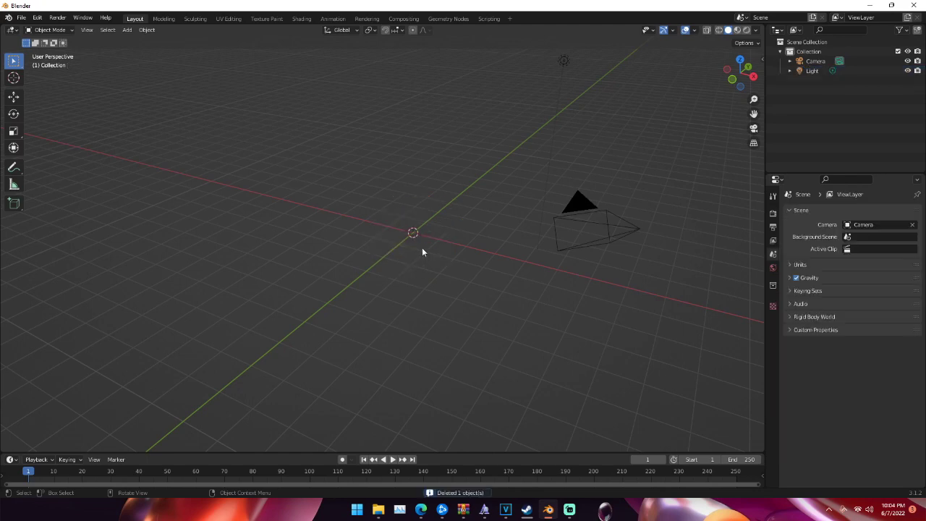
pyautogui.hotkey('shift', 'a')
pyautogui.moveTo(424, 219)
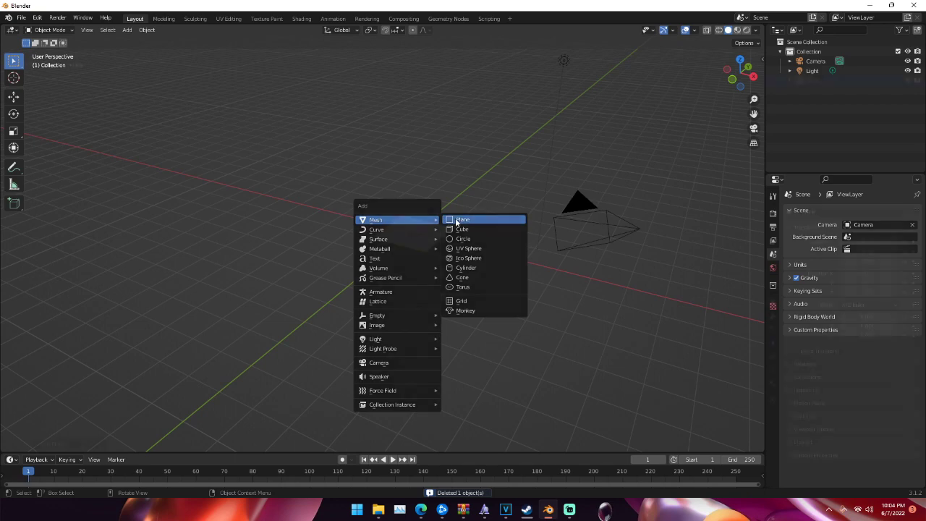
pyautogui.click(456, 220)
# Scale the plane uniformly by a factor of 20
pyautogui.moveTo(408, 243); pyautogui.dragTo(436, 248, button='middle')
pyautogui.scroll(2, 436, 248)
pyautogui.write('s')
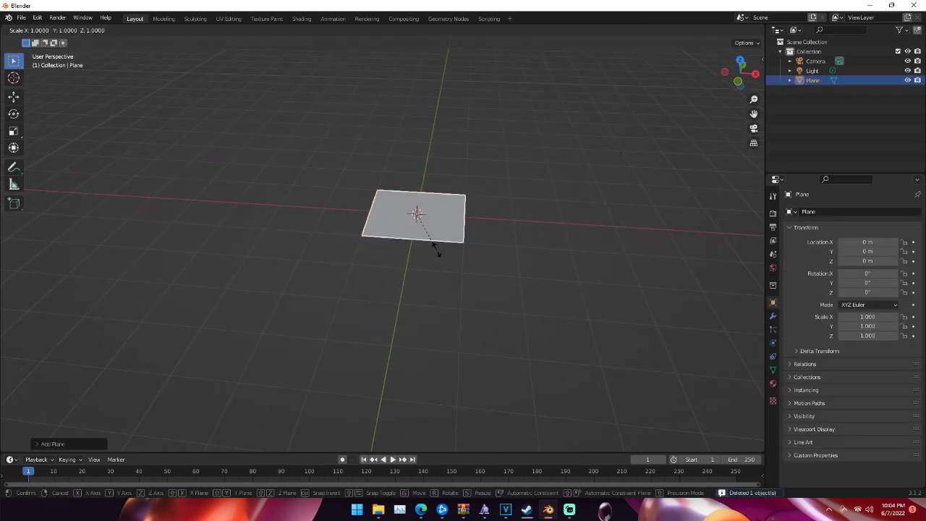
pyautogui.write('20')
pyautogui.press('Return')
pyautogui.scroll(-1, 340, 263)
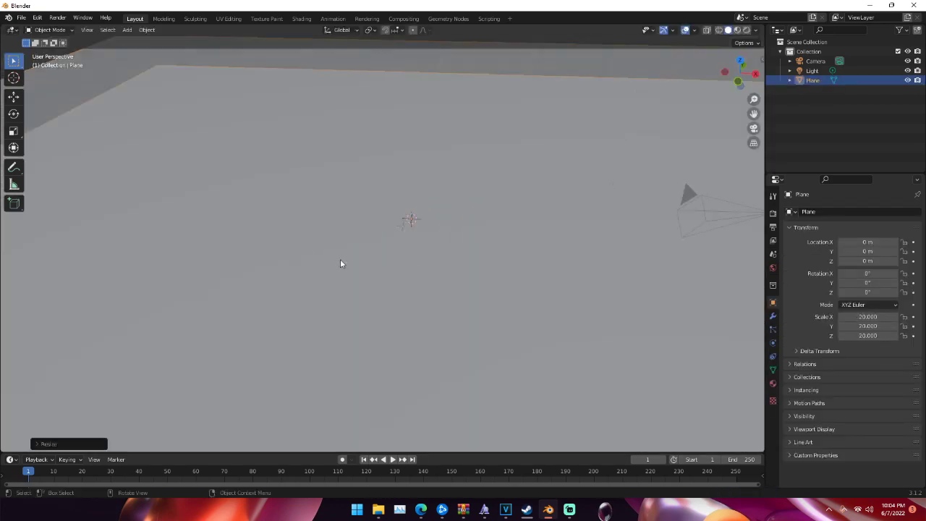
pyautogui.scroll(-3, 340, 264)
pyautogui.moveTo(407, 256); pyautogui.dragTo(417, 253, button='middle')
pyautogui.scroll(3, 414, 260)
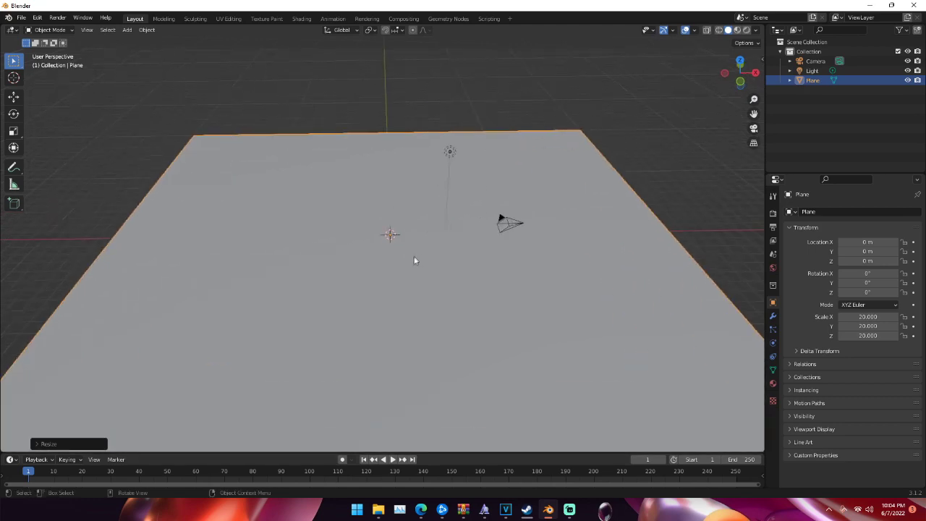
# Add an Ocean modifier to the plane
pyautogui.click(773, 316)
pyautogui.click(797, 212)
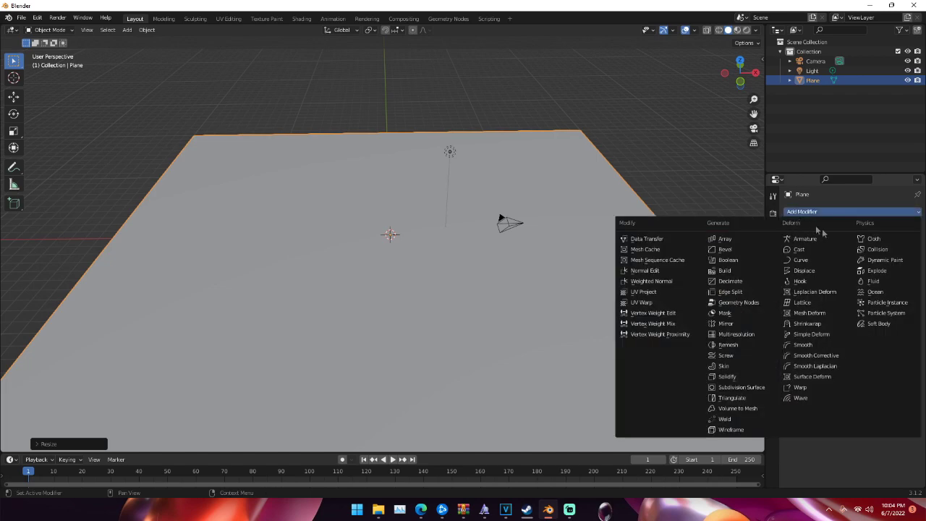
pyautogui.click(875, 292)
pyautogui.scroll(-8, 519, 227)
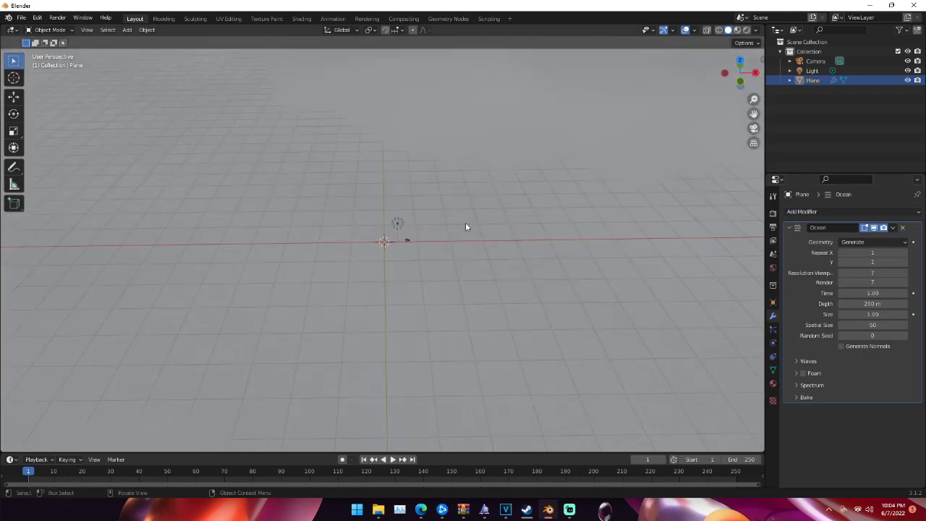
pyautogui.moveTo(465, 227); pyautogui.dragTo(448, 227, button='middle')
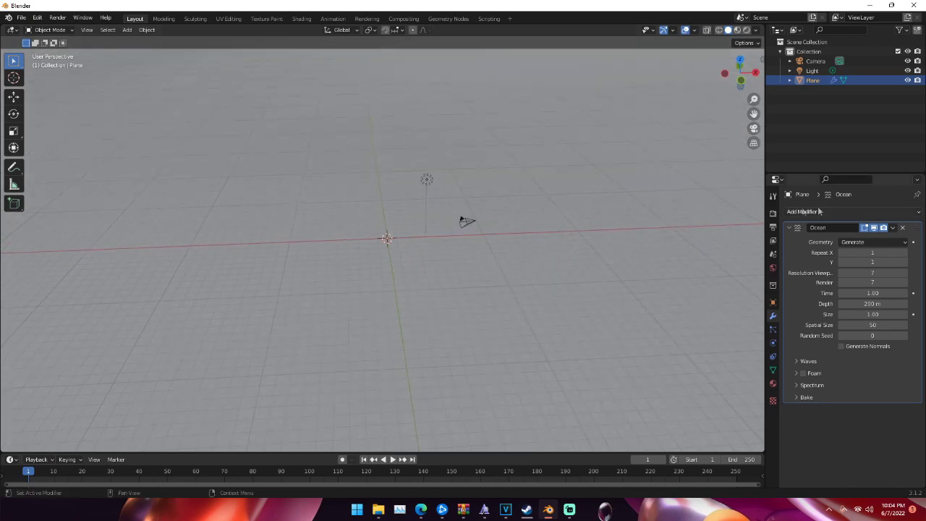
# Set the Ocean modifier's spatial size to 20
pyautogui.click(850, 325)
pyautogui.write('20')
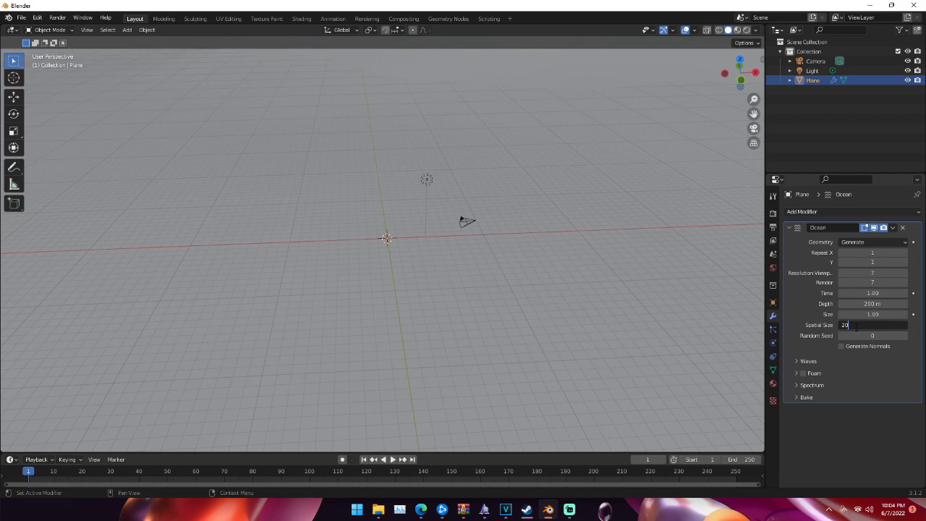
pyautogui.press('Return')
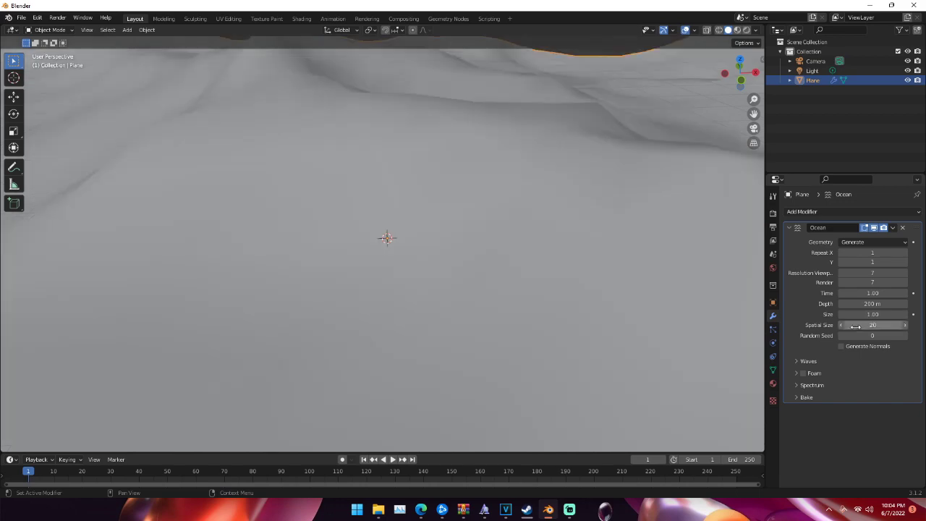
pyautogui.scroll(-6, 512, 248)
pyautogui.moveTo(386, 246); pyautogui.dragTo(583, 286, button='middle')
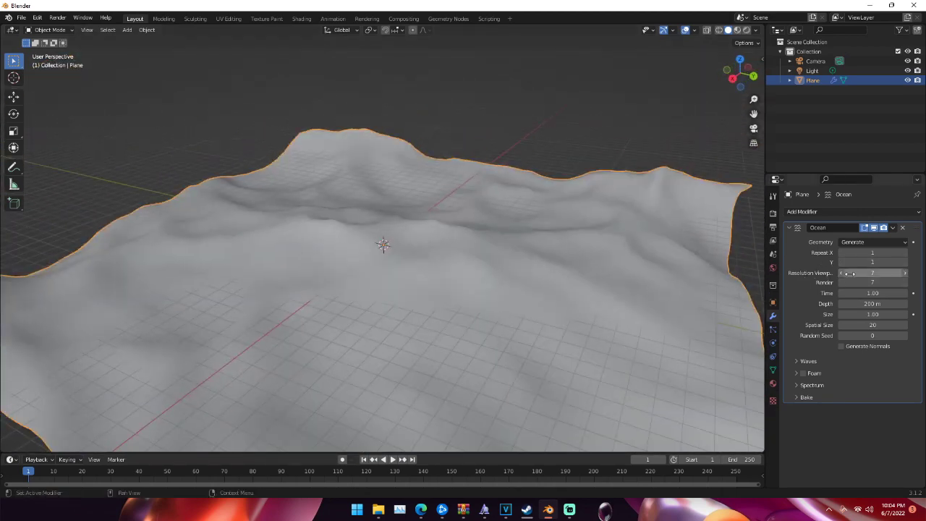
# Set the Ocean modifier's viewport resolution to 30
pyautogui.click(859, 273)
pyautogui.write('30')
pyautogui.press('Return')
pyautogui.moveTo(485, 241); pyautogui.dragTo(361, 277, button='middle')
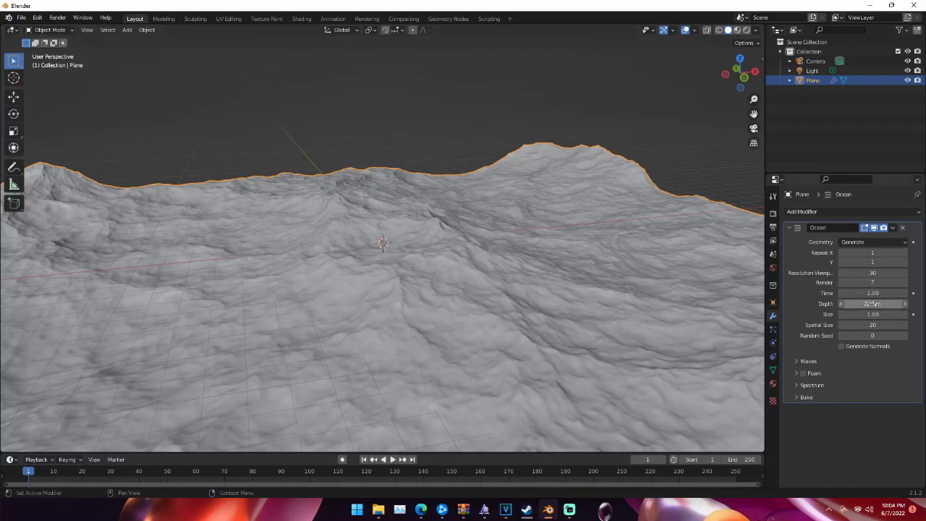
pyautogui.moveTo(498, 255); pyautogui.dragTo(525, 261, button='middle')
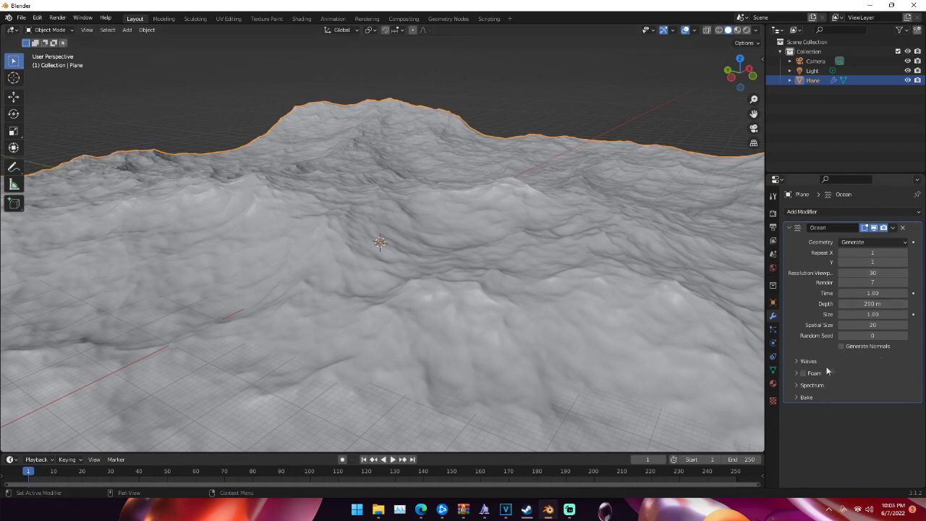
# Expand the Ocean modifier's Foam settings and view the whole ocean surface
pyautogui.click(796, 373)
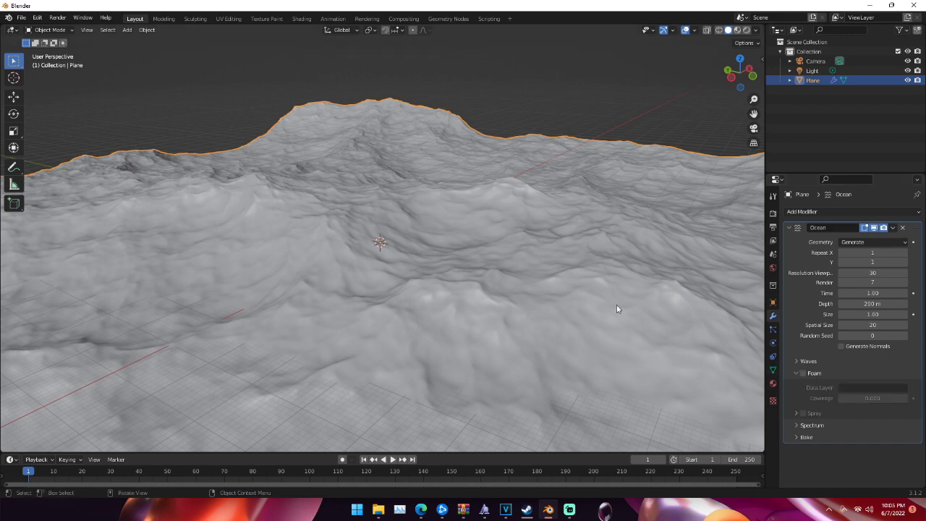
pyautogui.moveTo(368, 172); pyautogui.dragTo(500, 226, button='middle')
pyautogui.scroll(-2, 453, 216)
pyautogui.scroll(2, 477, 221)
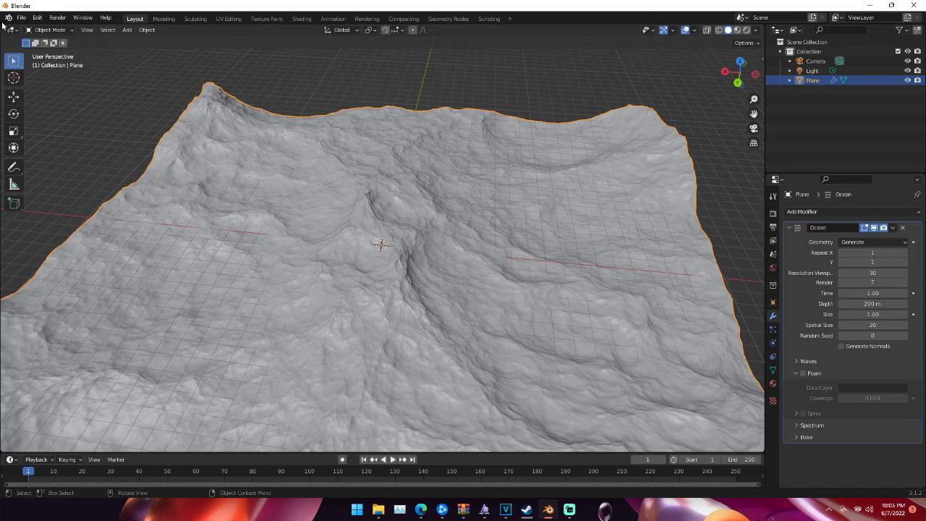
# Split the 3D viewport into two side-by-side areas and make the new one a Shader Editor without its sidebar
pyautogui.moveTo(3, 25); pyautogui.dragTo(331, 89)
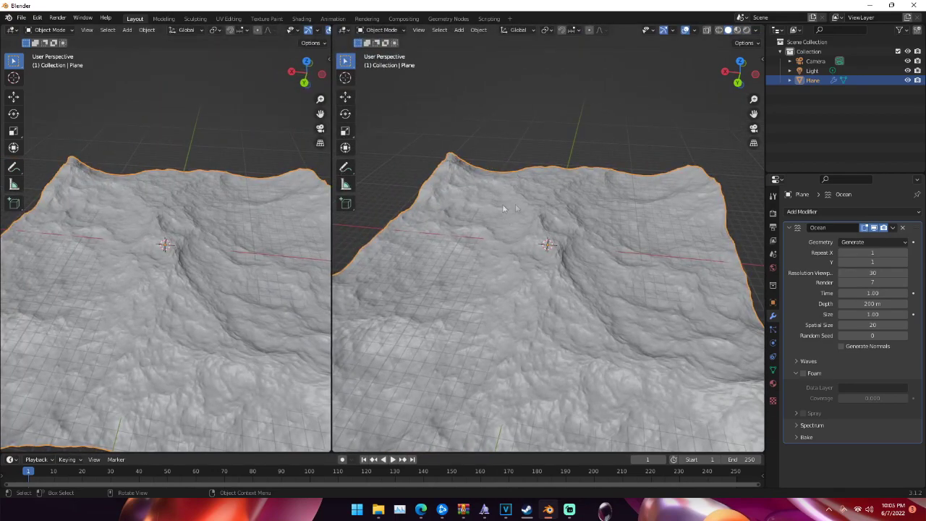
pyautogui.click(12, 30)
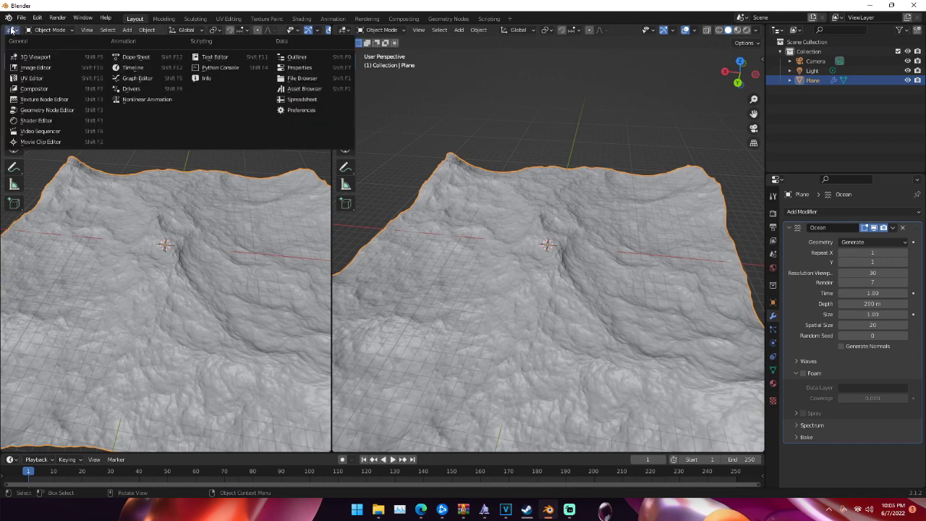
pyautogui.click(26, 120)
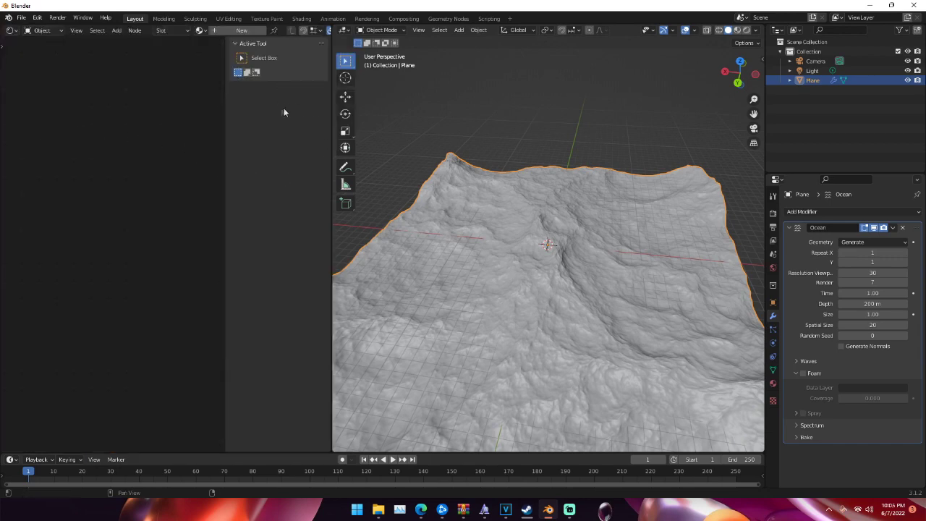
pyautogui.press('n')
pyautogui.press('n')
pyautogui.press('n')
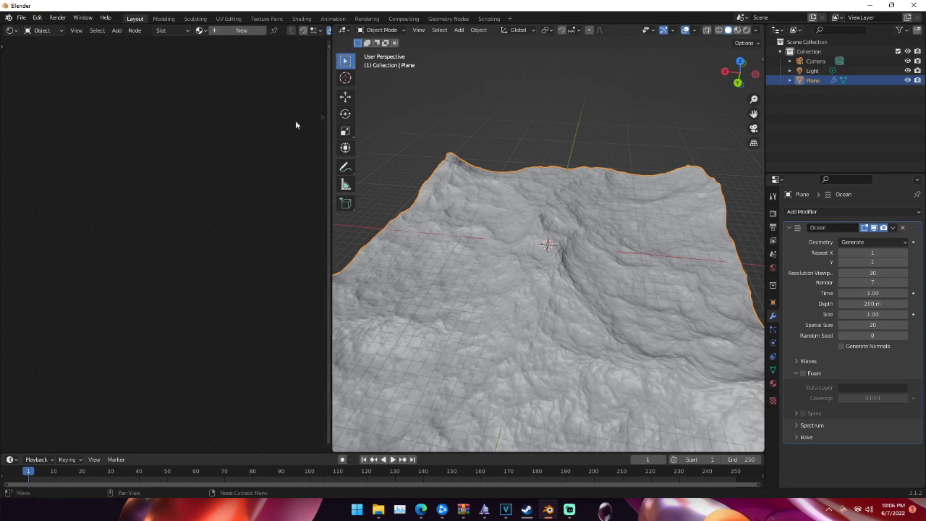
# Set the render engine to Cycles with GPU Compute as the device
pyautogui.moveTo(488, 305); pyautogui.dragTo(463, 252, button='middle')
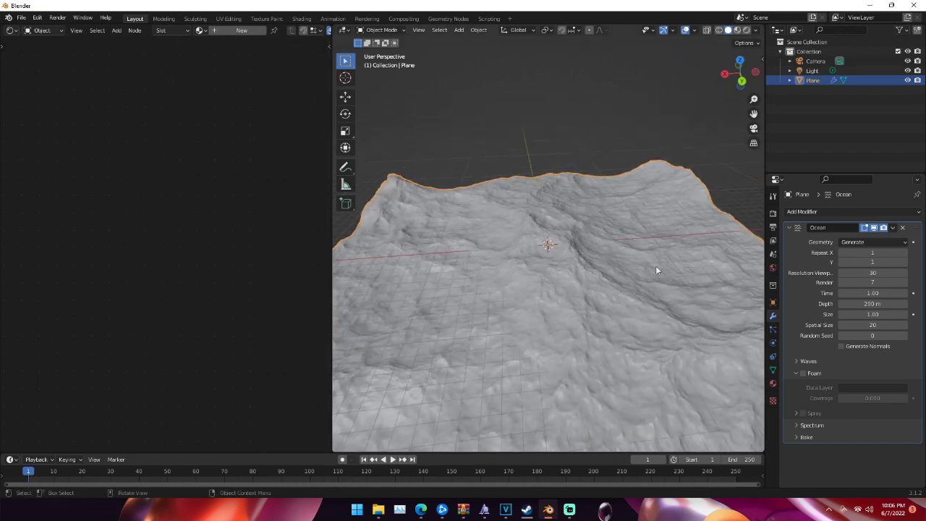
pyautogui.click(773, 214)
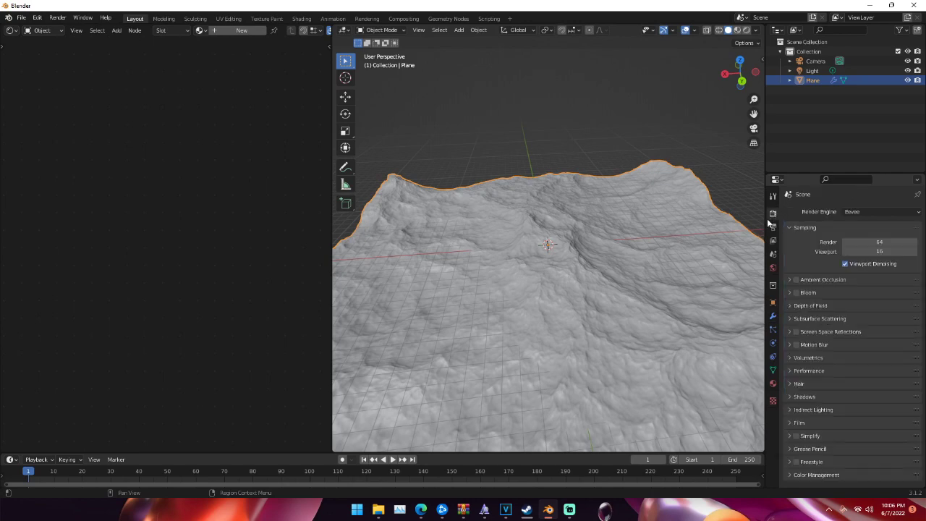
pyautogui.click(857, 212)
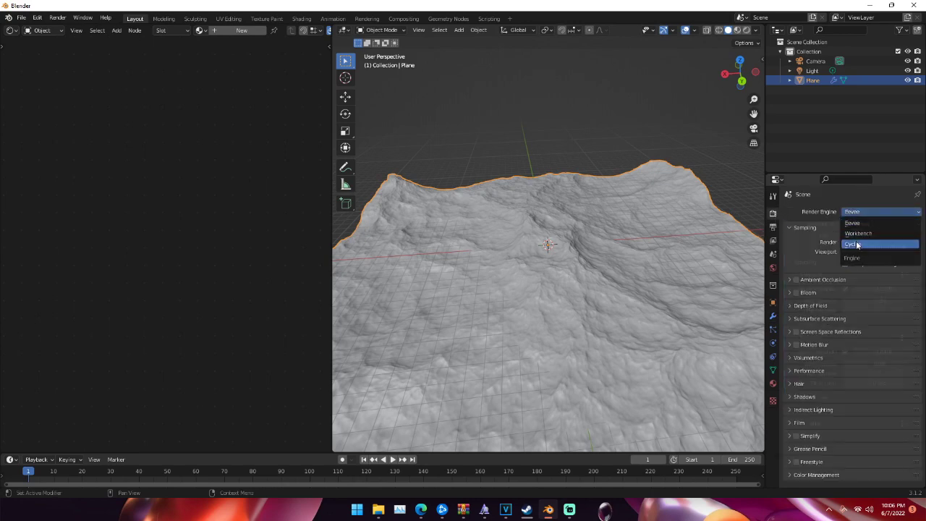
pyautogui.click(857, 245)
pyautogui.click(854, 237)
pyautogui.click(861, 257)
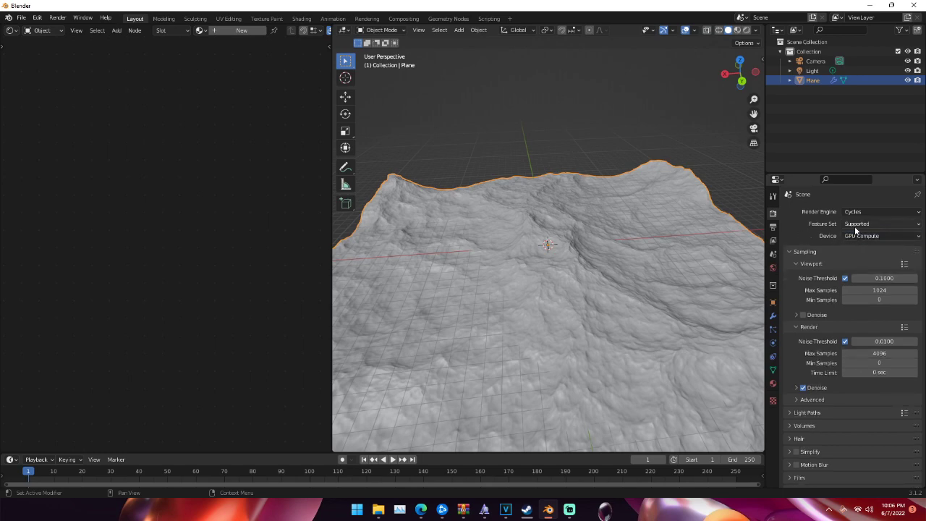
# Check which Cycles render devices are enabled in the system preferences, and close the preferences
pyautogui.click(39, 18)
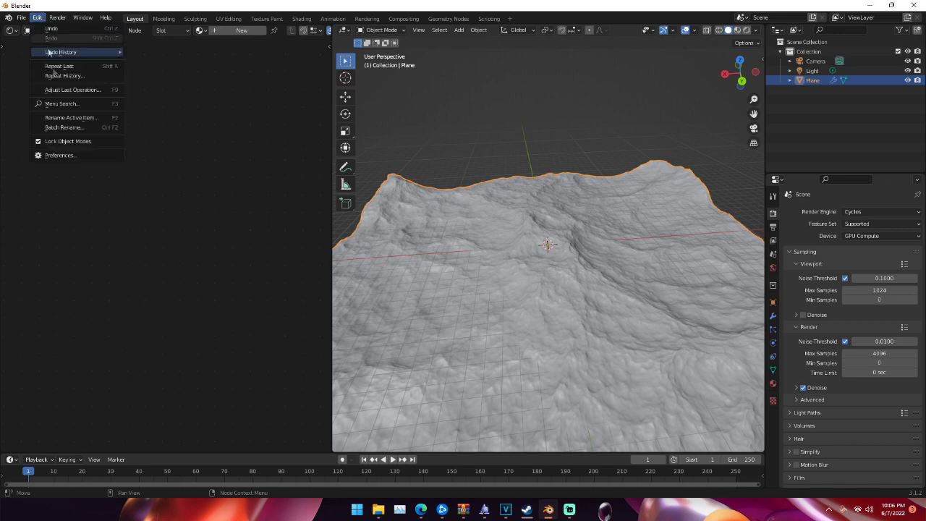
pyautogui.click(68, 157)
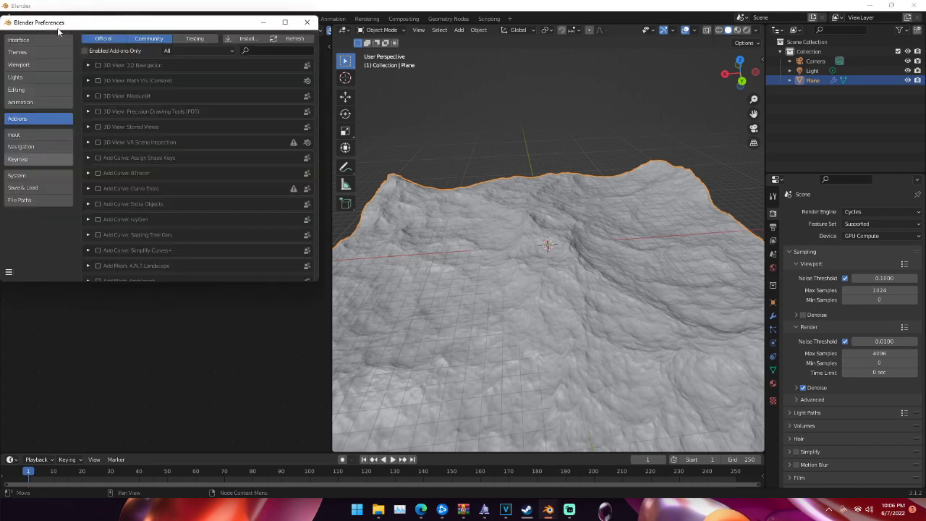
pyautogui.click(21, 175)
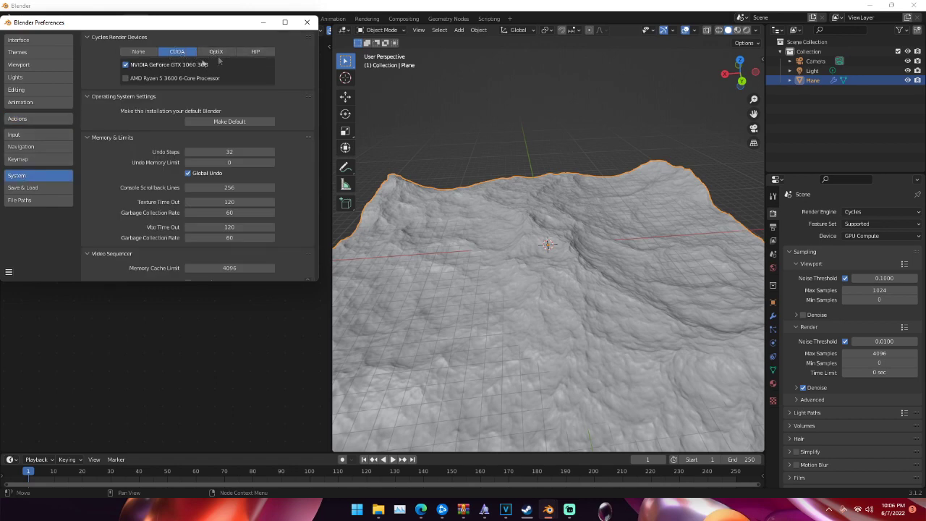
pyautogui.click(306, 23)
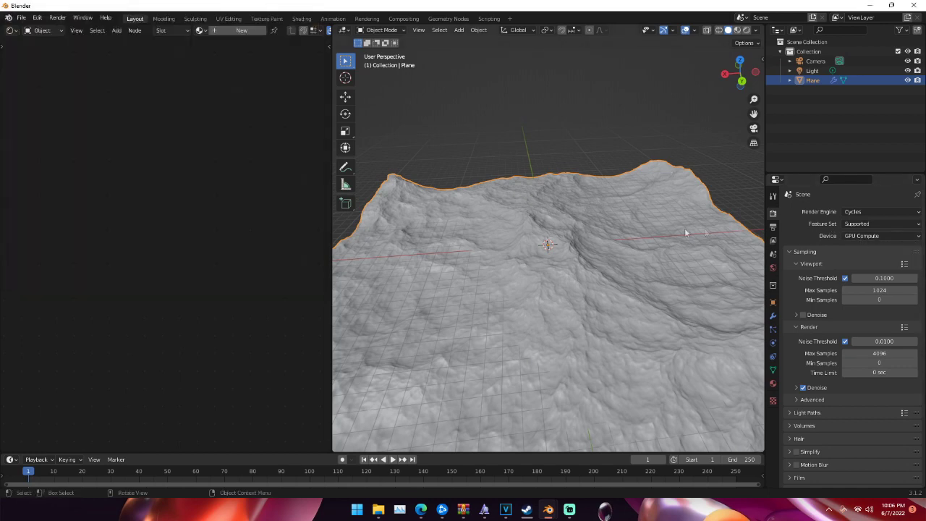
pyautogui.moveTo(600, 269); pyautogui.dragTo(554, 286, button='middle')
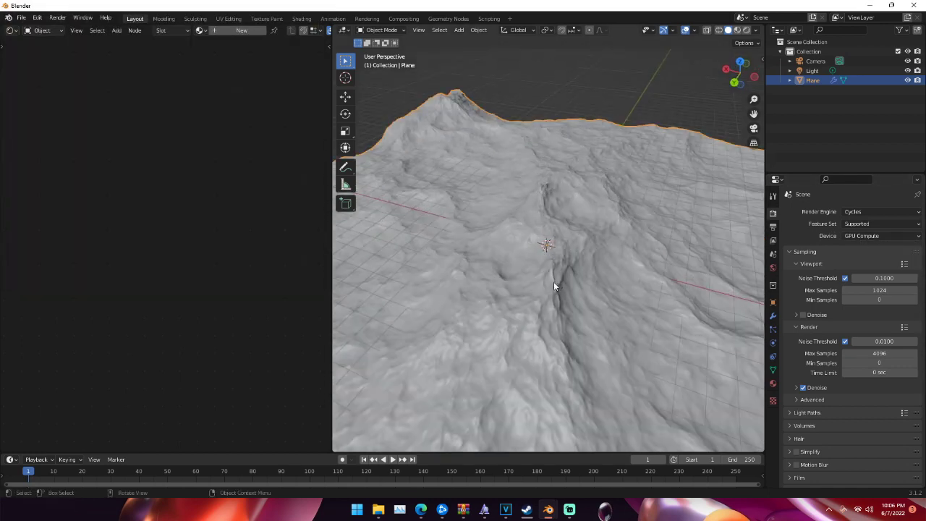
# Create a new material for the ocean plane and delete its default Principled BSDF node
pyautogui.moveTo(603, 268); pyautogui.dragTo(473, 235, button='middle')
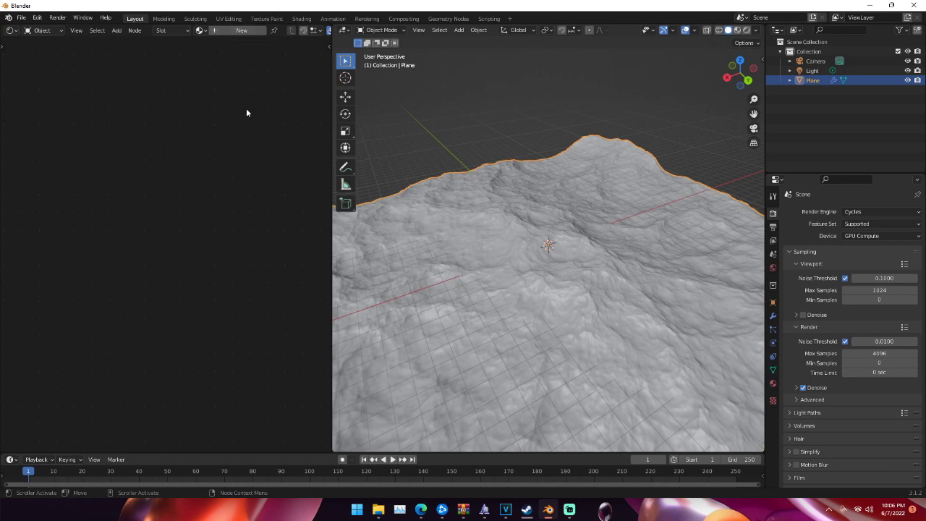
pyautogui.click(225, 32)
pyautogui.scroll(3, 162, 151)
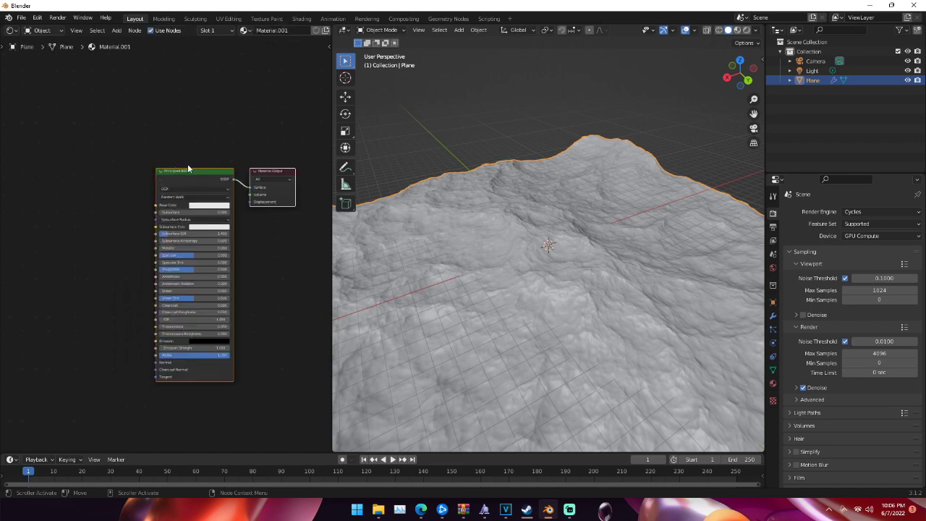
pyautogui.click(189, 175)
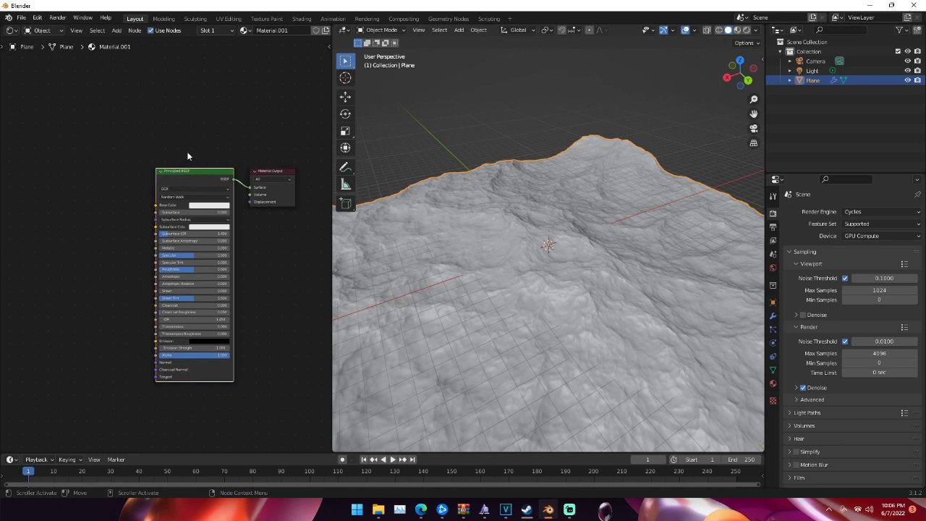
pyautogui.press('x')
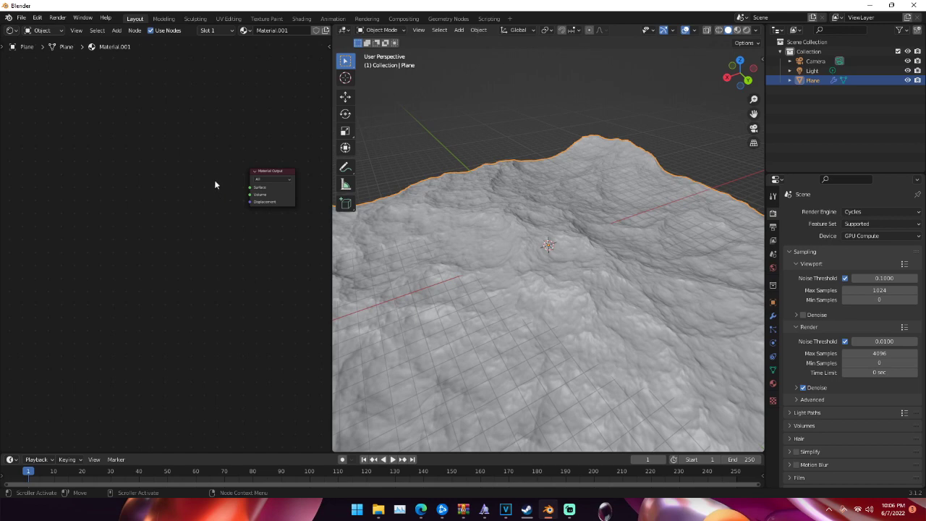
# Add a Glass BSDF node in front of the Material Output node
pyautogui.hotkey('shift', 'a')
pyautogui.click(191, 172)
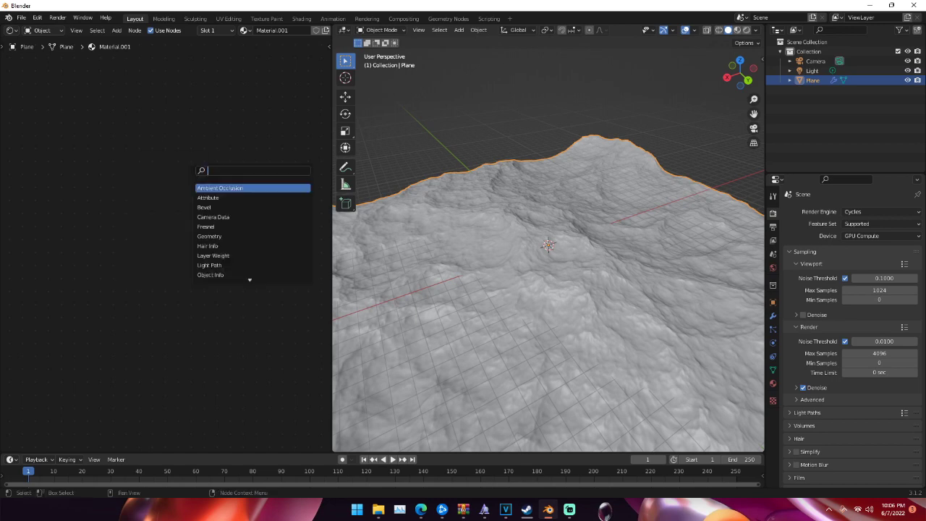
pyautogui.write('glas')
pyautogui.press('Return')
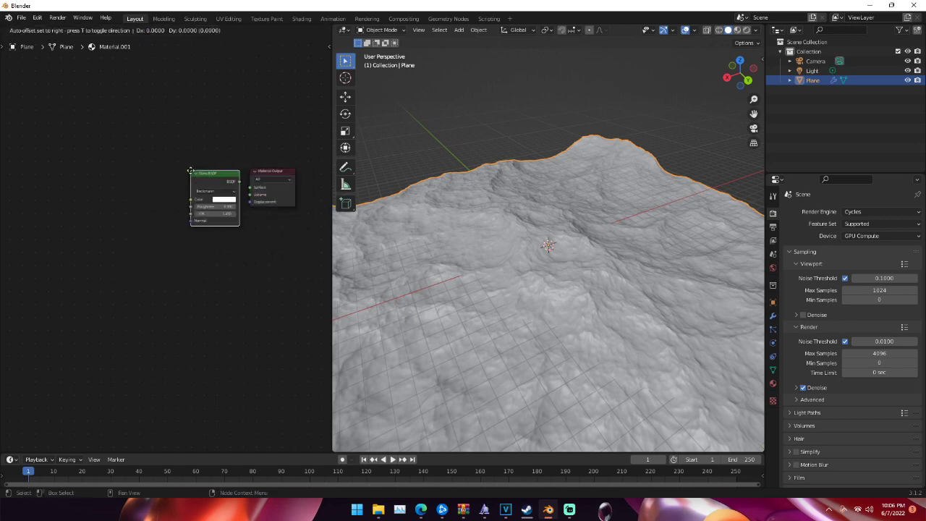
pyautogui.click(138, 177)
# Set the Glass BSDF's IOR to 1.33
pyautogui.scroll(3, 169, 204)
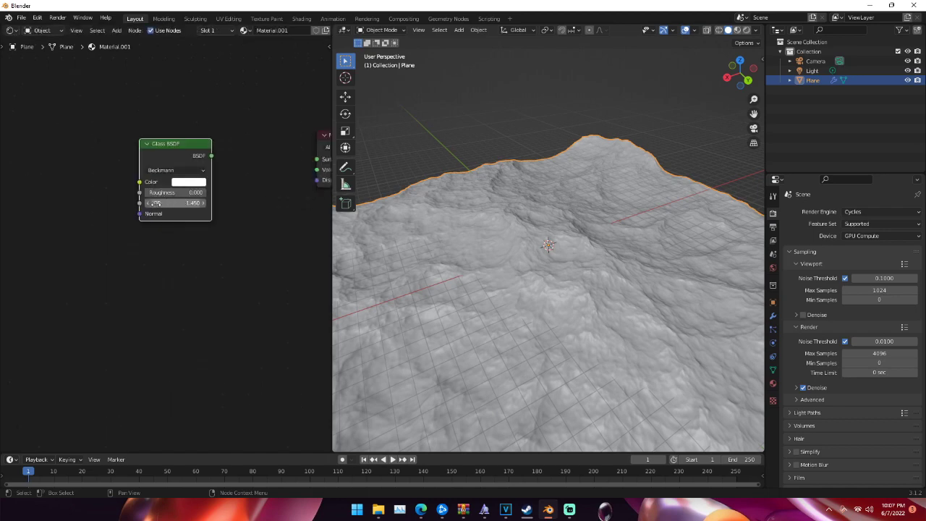
pyautogui.scroll(2, 168, 205)
pyautogui.click(177, 188)
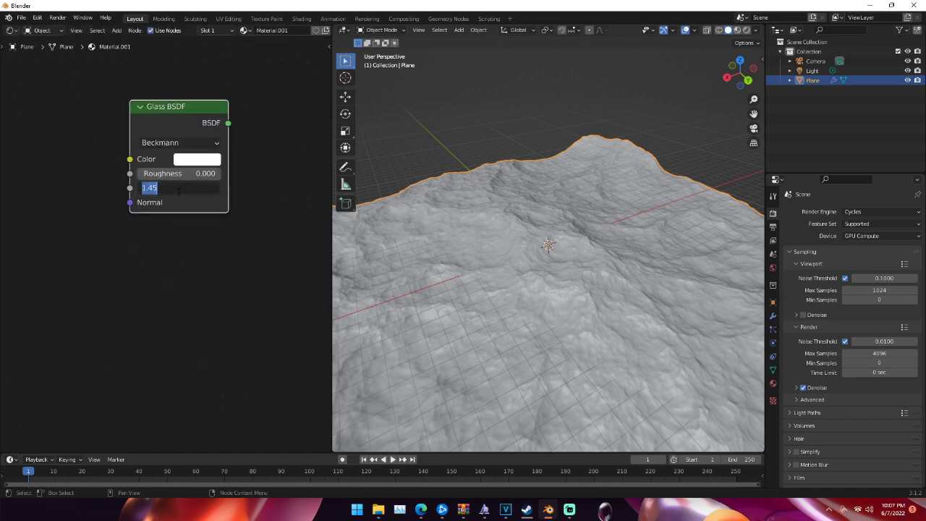
pyautogui.write('1.33')
pyautogui.press('Return')
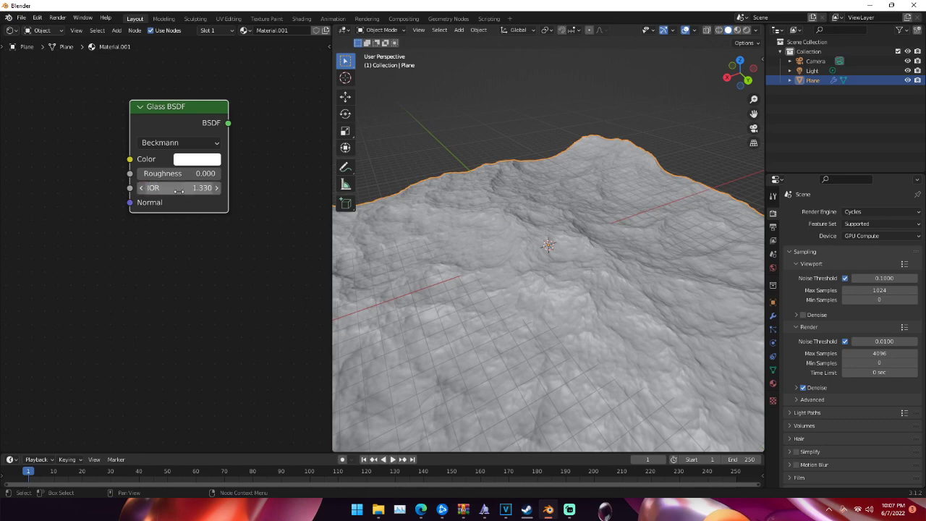
# Reposition the Glass BSDF node and connect its BSDF output to the Surface input of the Material Output
pyautogui.scroll(-2, 183, 217)
pyautogui.moveTo(248, 159); pyautogui.dragTo(203, 183, button='middle')
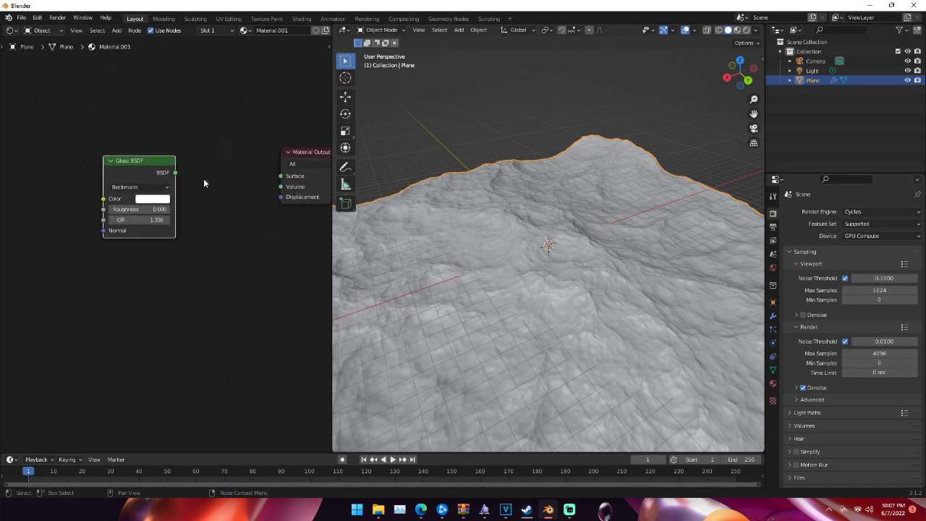
pyautogui.moveTo(143, 158); pyautogui.dragTo(163, 151)
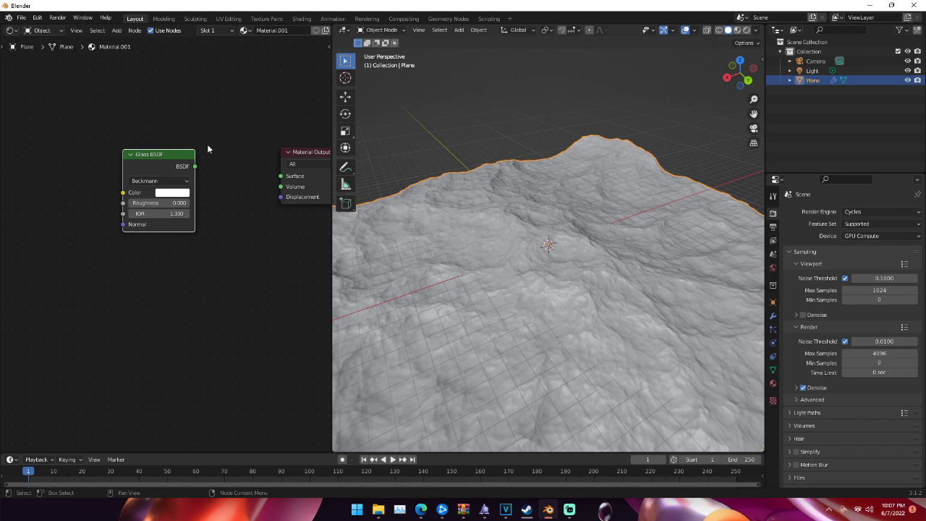
pyautogui.scroll(-3, 188, 153)
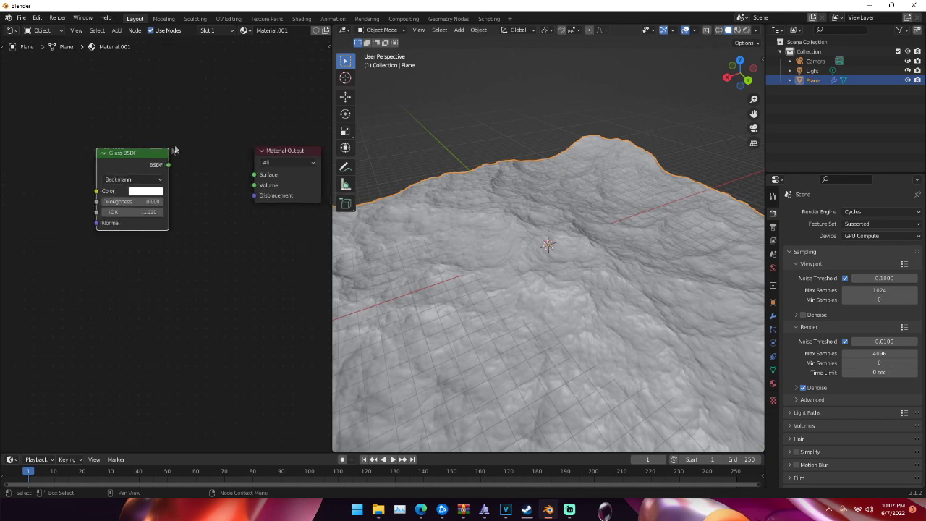
pyautogui.scroll(3, 159, 195)
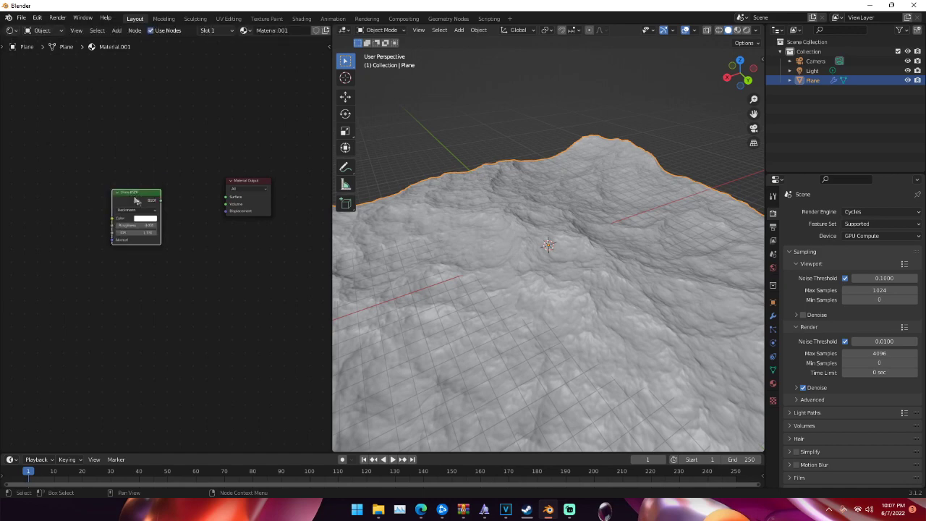
pyautogui.moveTo(158, 181); pyautogui.dragTo(294, 159)
pyautogui.scroll(2, 180, 181)
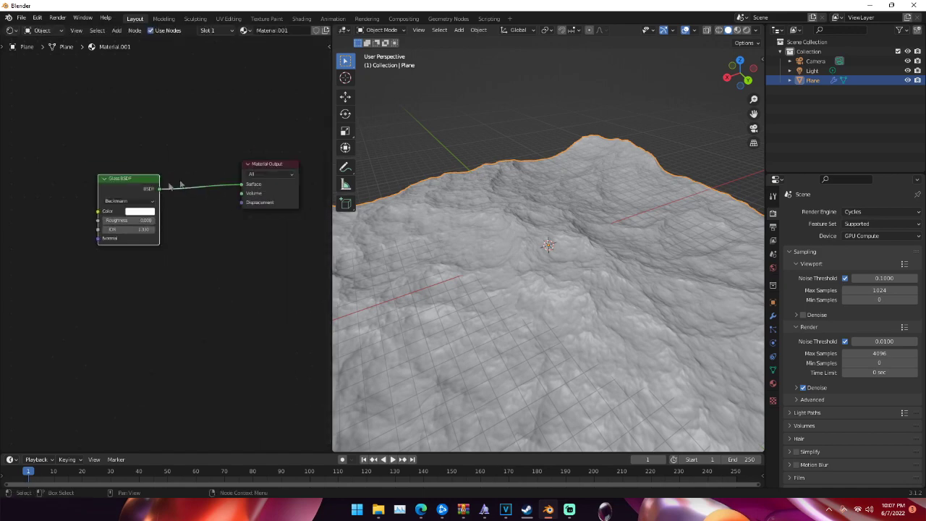
# Change the Glass BSDF's color to a medium blue
pyautogui.click(155, 185)
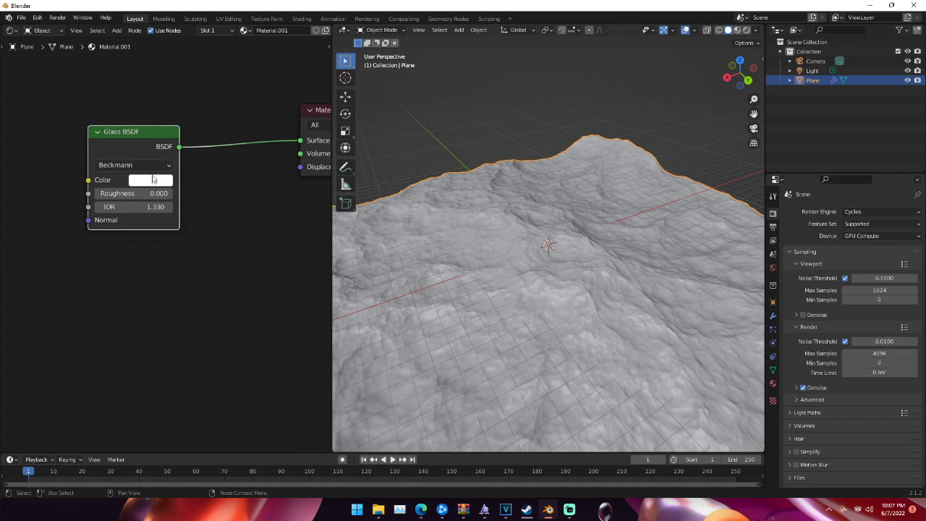
pyautogui.click(152, 181)
pyautogui.click(209, 210)
pyautogui.moveTo(208, 210); pyautogui.dragTo(201, 216)
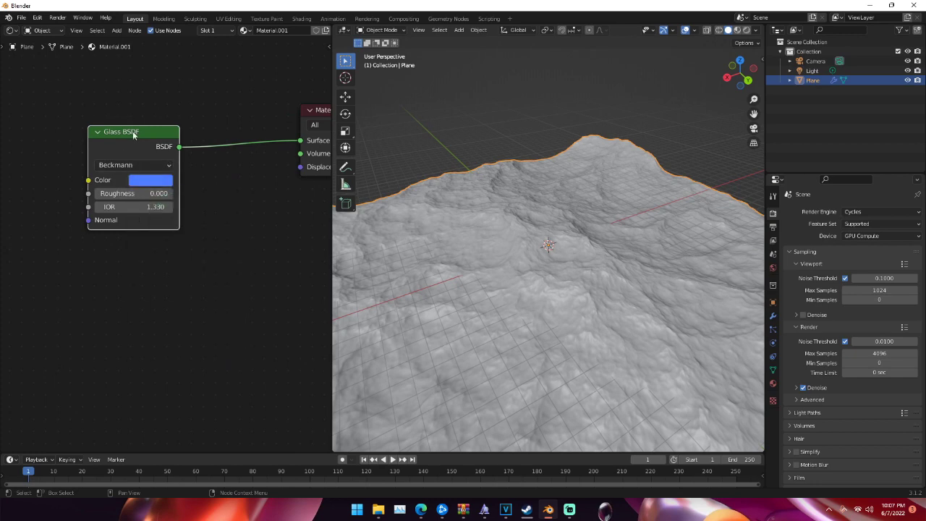
pyautogui.scroll(-2, 142, 208)
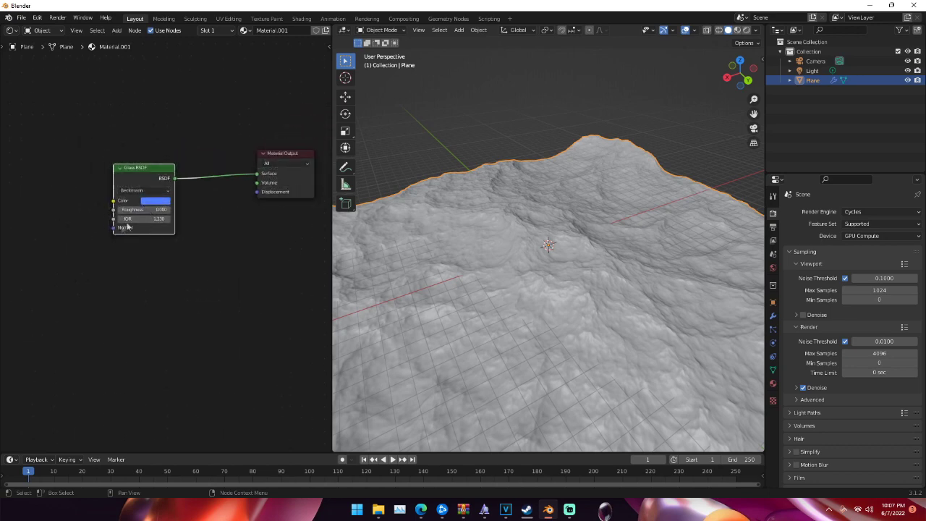
pyautogui.scroll(2, 217, 224)
# Assign a Sky Texture to the world background color
pyautogui.scroll(-4, 506, 300)
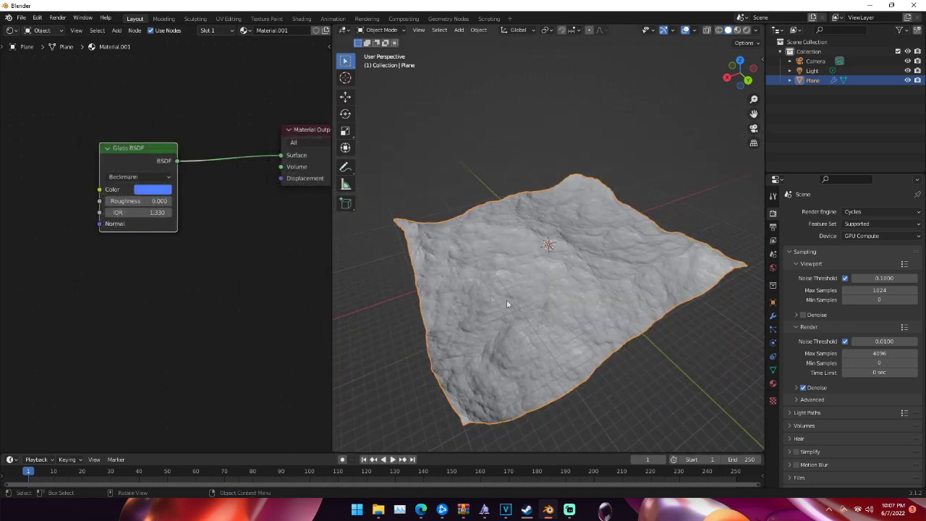
pyautogui.scroll(6, 548, 310)
pyautogui.moveTo(547, 310); pyautogui.dragTo(535, 279, button='middle')
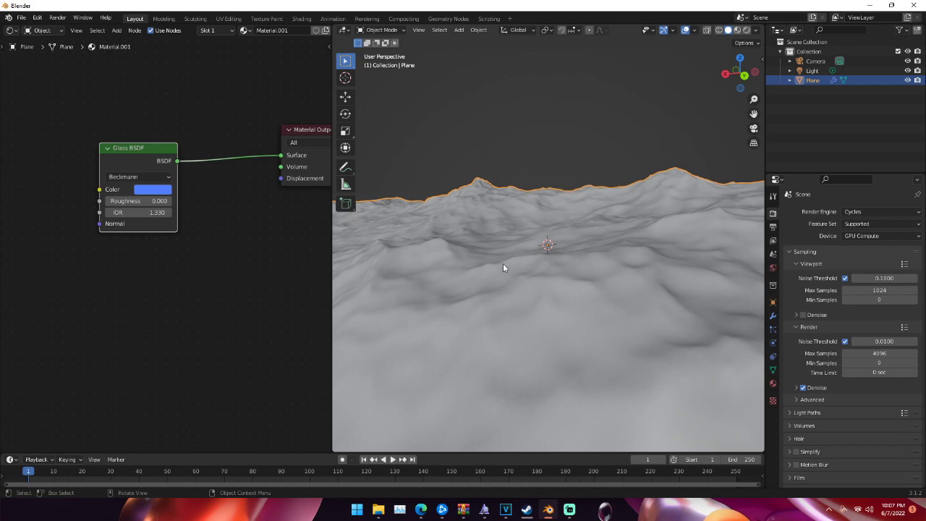
pyautogui.keyDown('shift'); pyautogui.moveTo(499, 249); pyautogui.dragTo(571, 241, button='middle'); pyautogui.keyUp('shift')
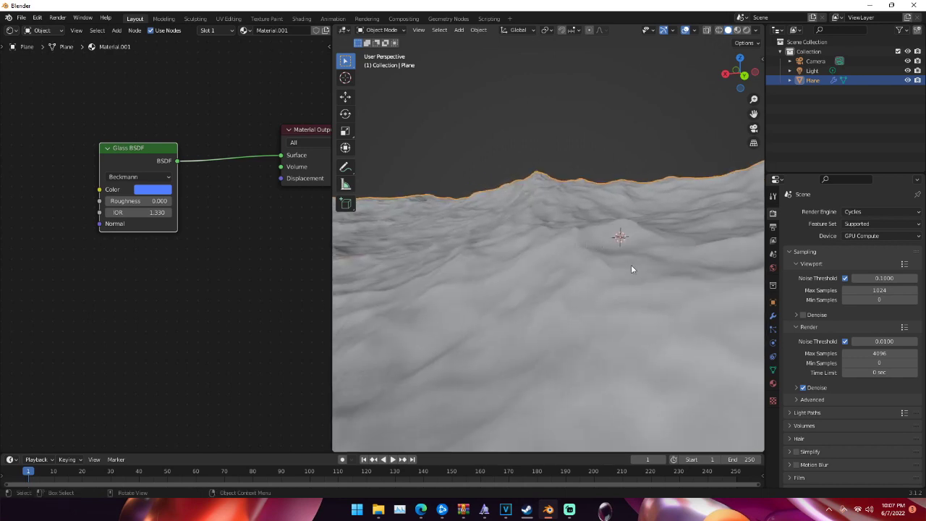
pyautogui.click(772, 268)
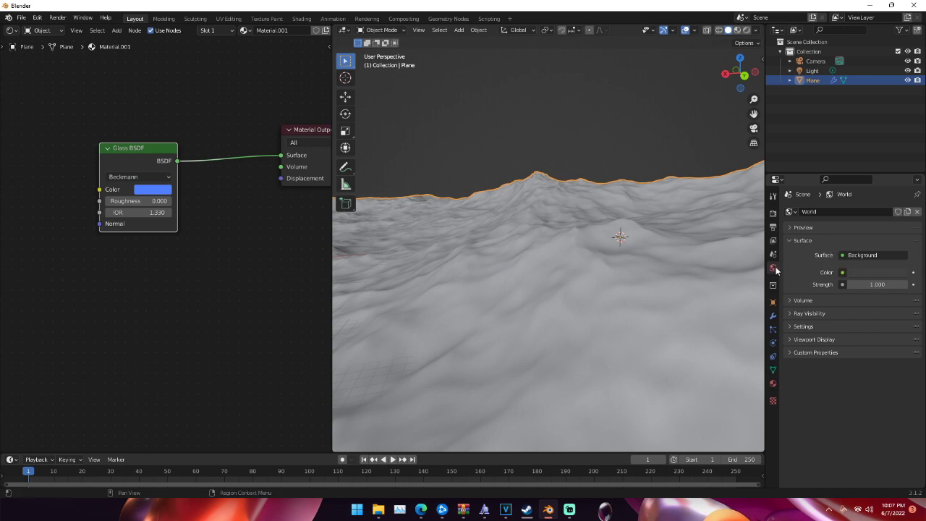
pyautogui.click(842, 272)
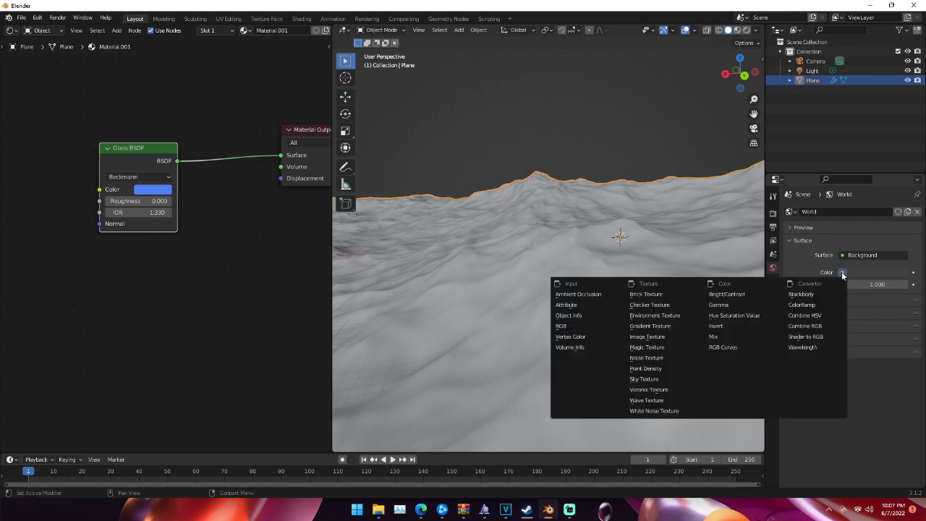
pyautogui.click(649, 380)
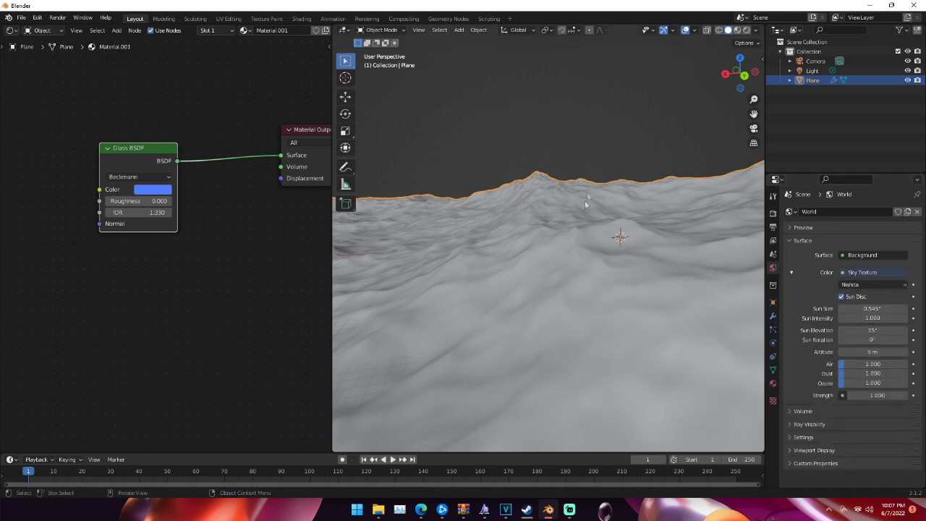
# Show the ocean in Rendered viewport shading with the viewport overlays hidden
pyautogui.press('z')
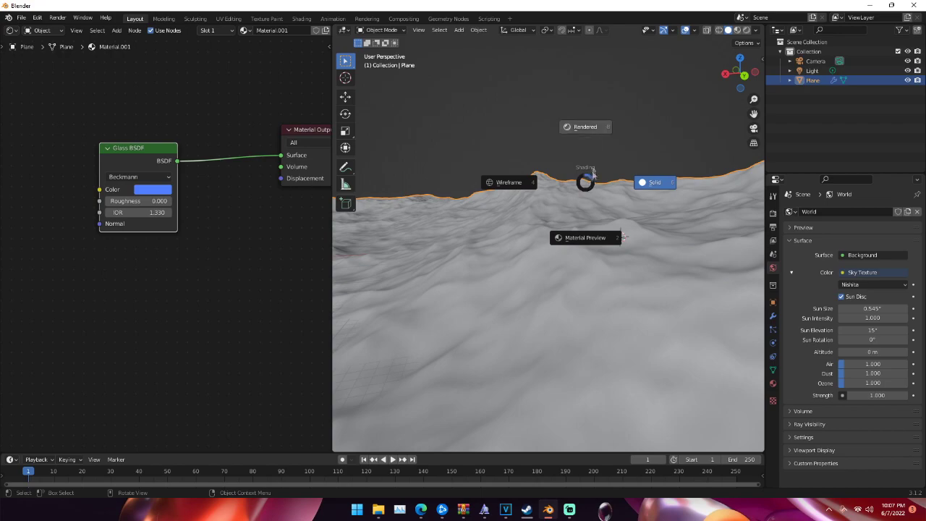
pyautogui.click(584, 125)
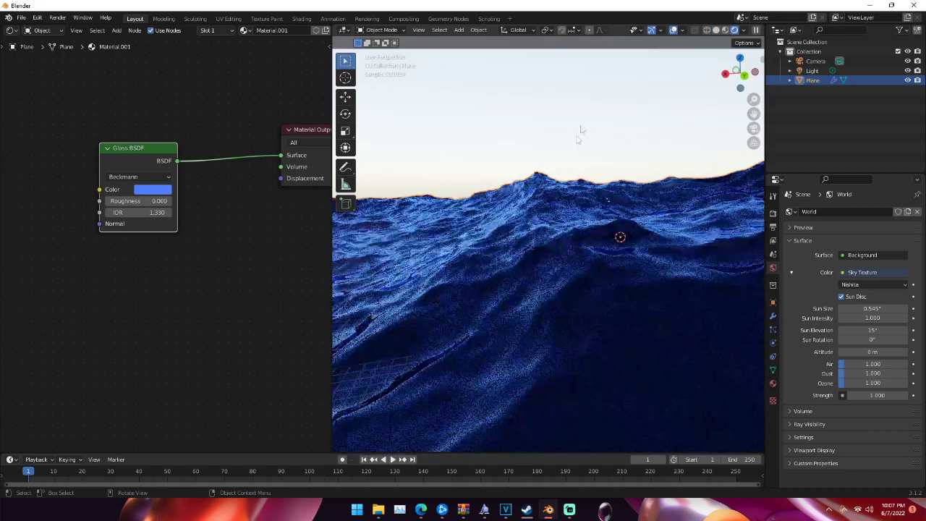
pyautogui.moveTo(554, 184); pyautogui.dragTo(563, 246, button='middle')
pyautogui.click(671, 30)
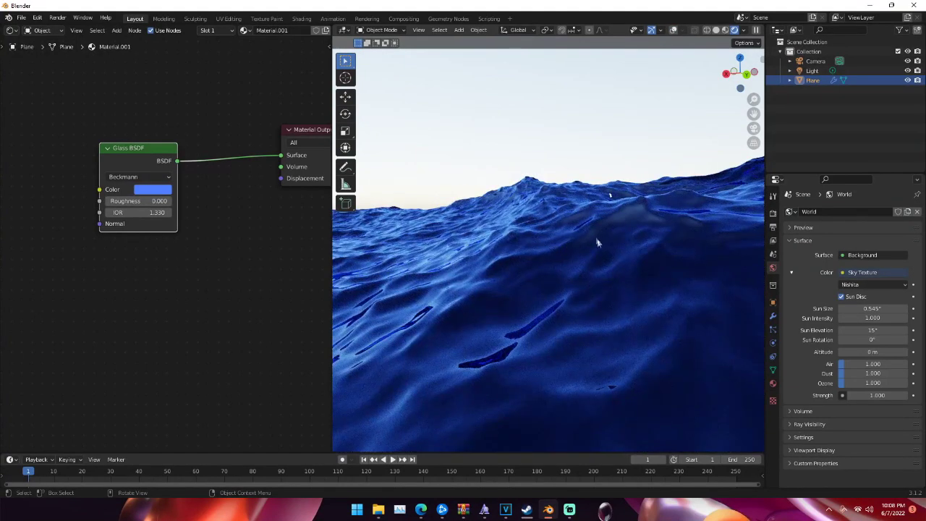
pyautogui.moveTo(595, 264); pyautogui.dragTo(635, 215, button='middle')
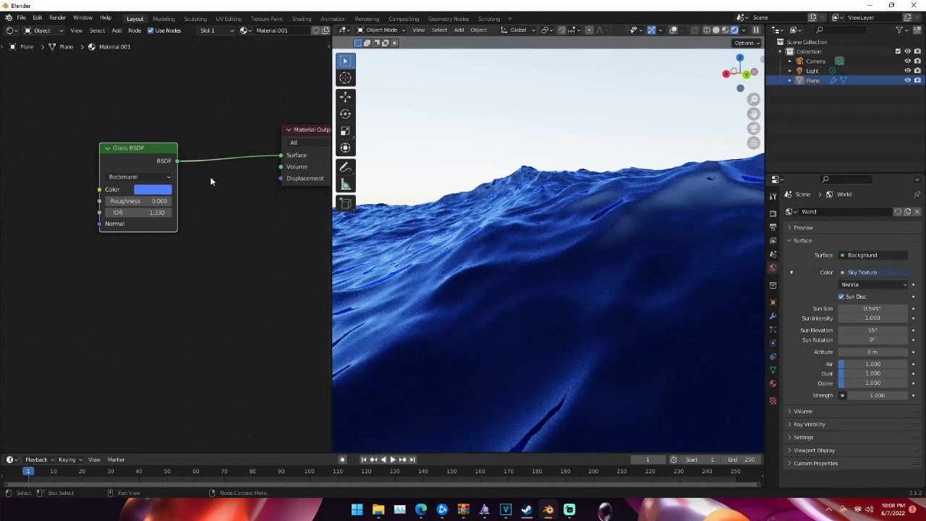
# Add a Principled BSDF node and place it below the Glass BSDF node
pyautogui.scroll(-3, 188, 203)
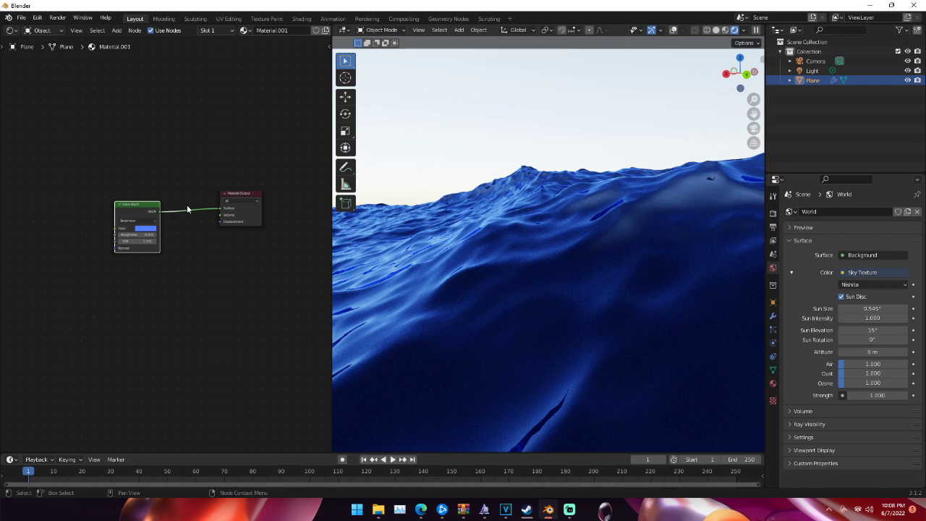
pyautogui.scroll(2, 226, 163)
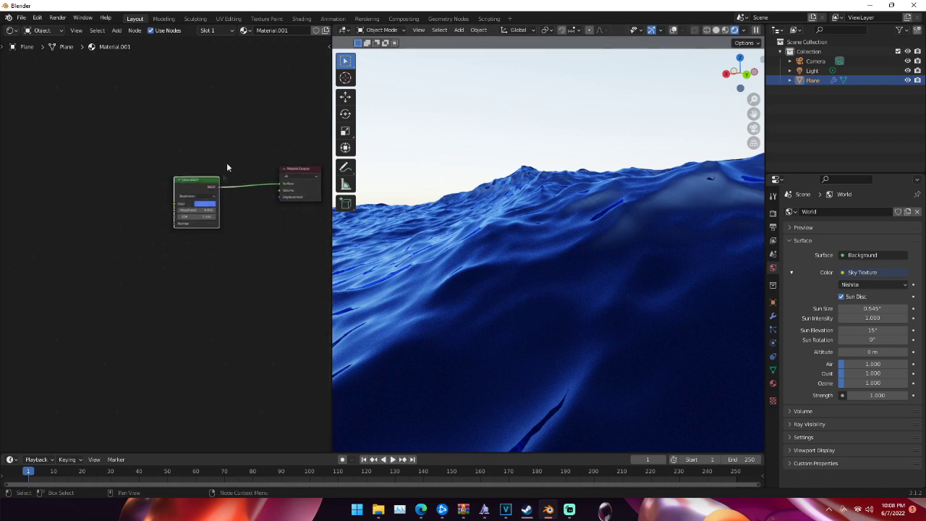
pyautogui.moveTo(268, 141); pyautogui.dragTo(217, 131, button='middle')
pyautogui.hotkey('shift', 'a')
pyautogui.click(239, 219)
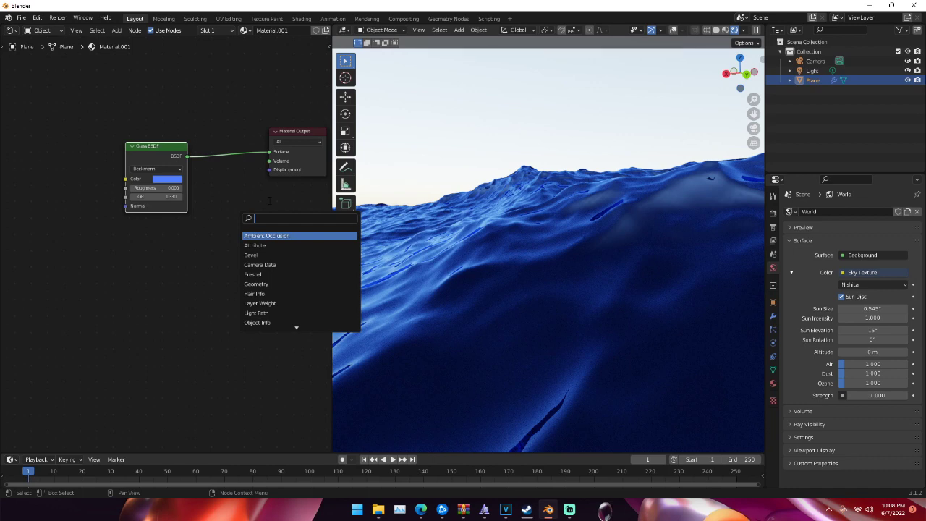
pyautogui.write('princ')
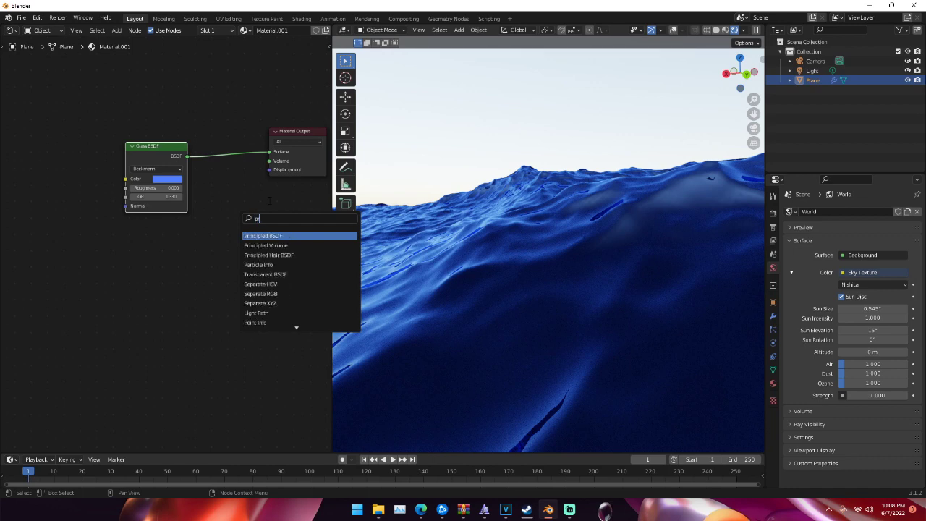
pyautogui.press('Return')
pyautogui.click(235, 200)
pyautogui.moveTo(257, 205); pyautogui.dragTo(237, 197, button='middle')
pyautogui.scroll(-4, 238, 197)
pyautogui.moveTo(219, 224); pyautogui.dragTo(207, 240)
pyautogui.moveTo(211, 231); pyautogui.dragTo(194, 225, button='middle')
pyautogui.moveTo(199, 228); pyautogui.dragTo(188, 243)
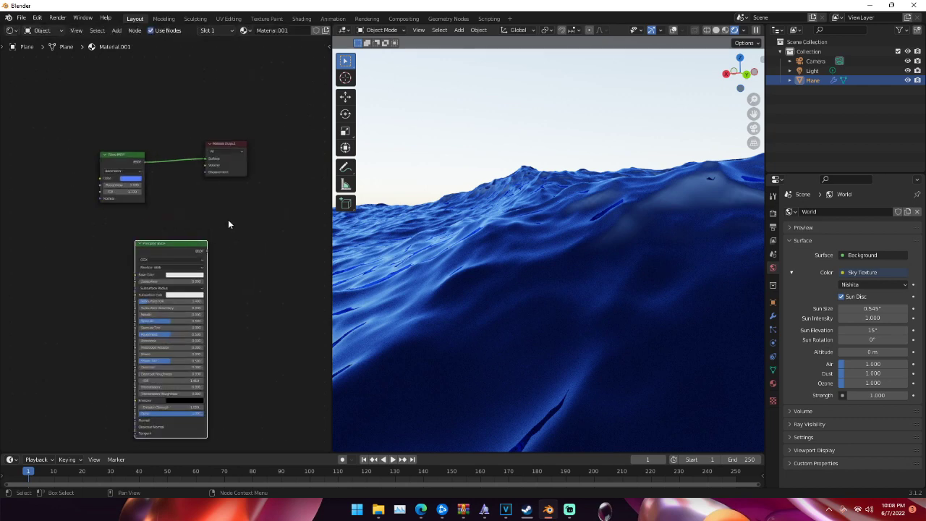
# Add a Geometry node above and before the Glass BSDF node
pyautogui.moveTo(229, 220); pyautogui.dragTo(262, 239, button='middle')
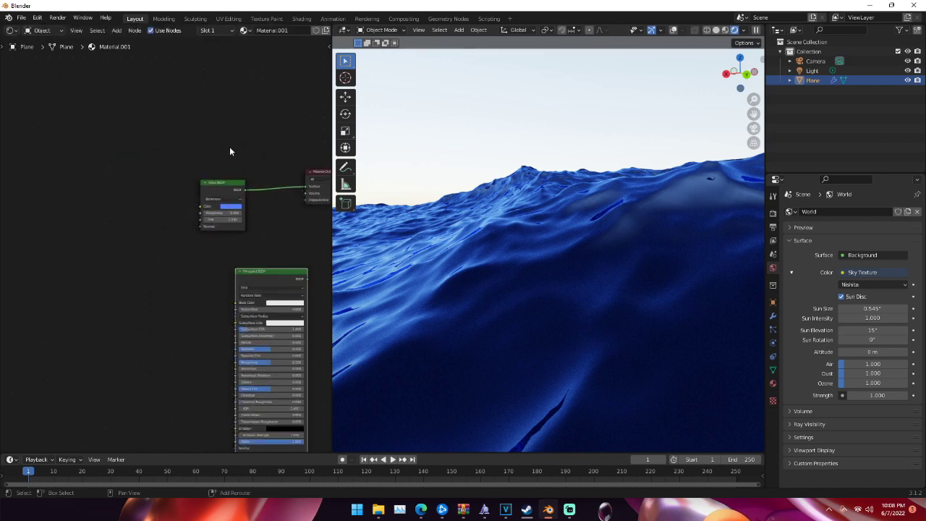
pyautogui.hotkey('shift', 'a')
pyautogui.write('geom')
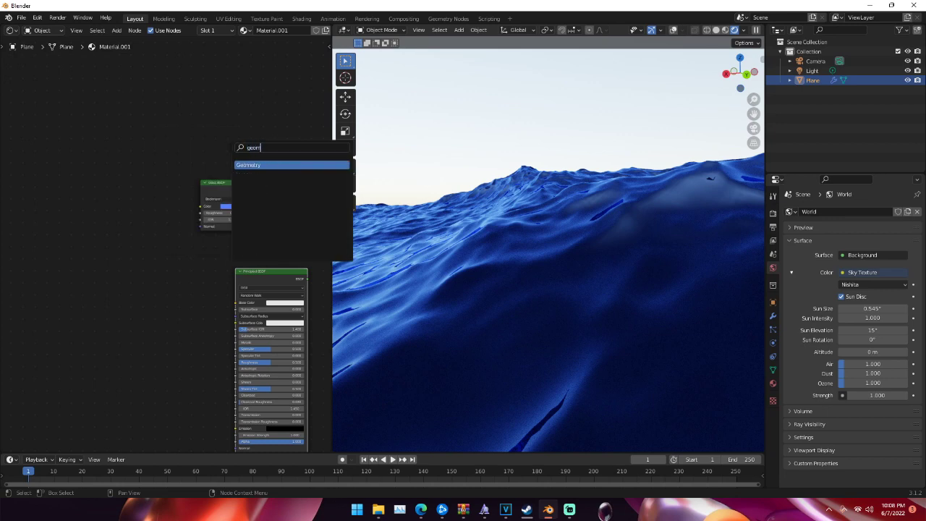
pyautogui.press('Return')
pyautogui.click(152, 116)
pyautogui.moveTo(200, 122); pyautogui.dragTo(191, 120, button='middle')
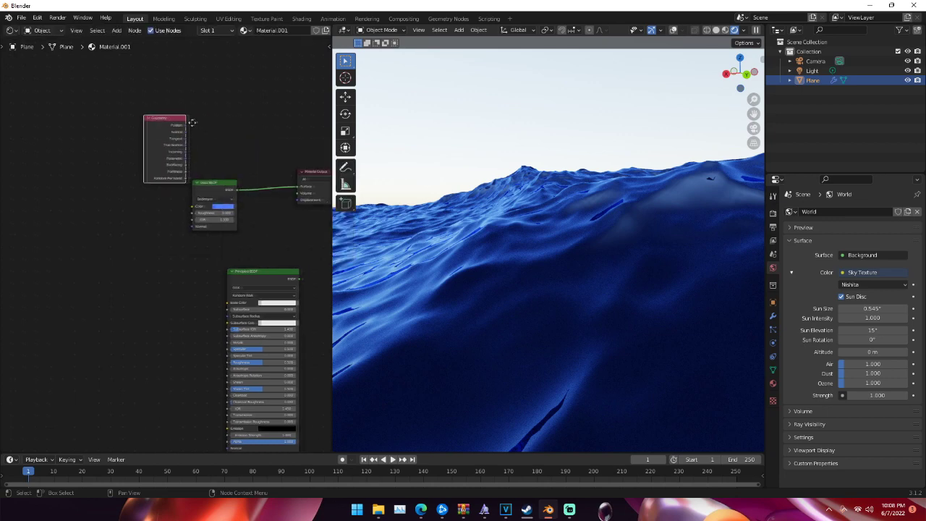
# Reposition the Geometry node in the free space above and to the left of the Glass BSDF node
pyautogui.moveTo(178, 118); pyautogui.dragTo(154, 151)
pyautogui.scroll(1, 168, 150)
pyautogui.scroll(4, 168, 149)
pyautogui.moveTo(176, 148); pyautogui.dragTo(250, 237, button='middle')
pyautogui.moveTo(210, 137); pyautogui.dragTo(191, 164)
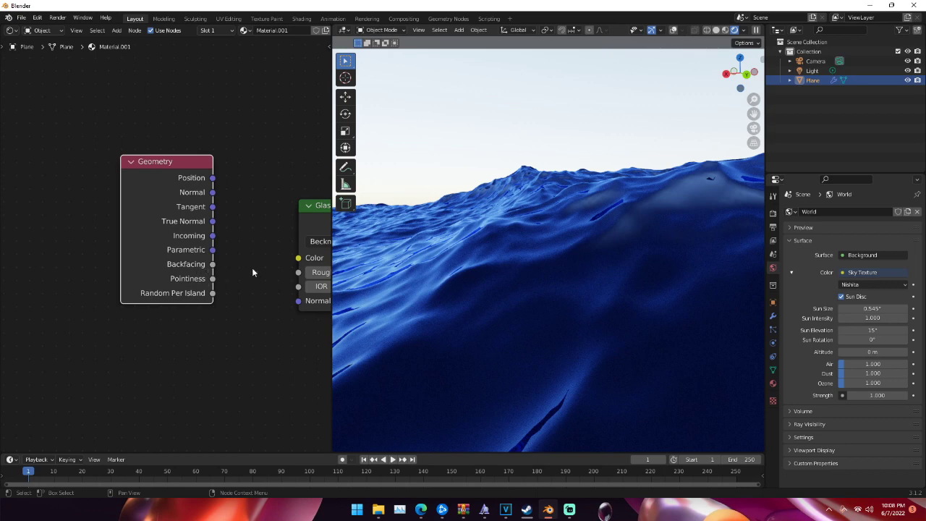
pyautogui.moveTo(254, 267); pyautogui.dragTo(224, 266, button='middle')
pyautogui.moveTo(183, 279); pyautogui.dragTo(220, 257)
pyautogui.scroll(-3, 166, 225)
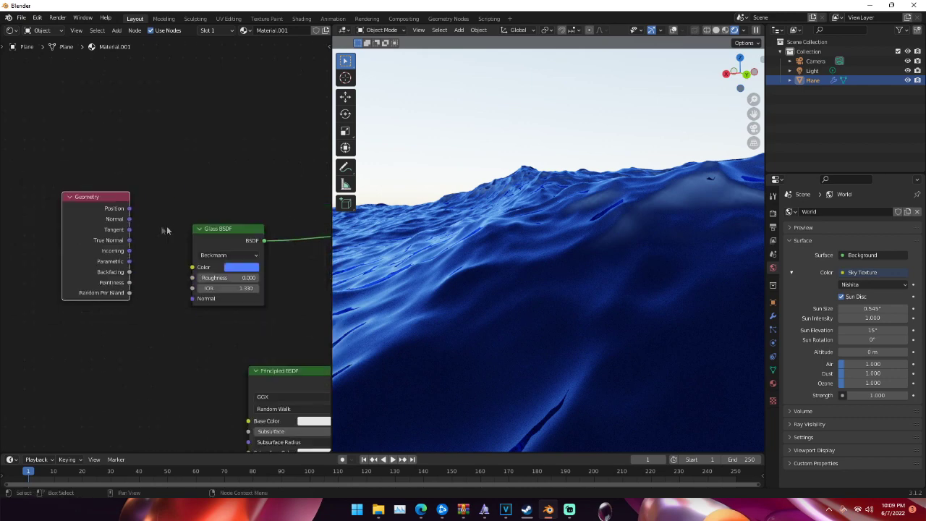
pyautogui.moveTo(118, 209); pyautogui.dragTo(124, 146)
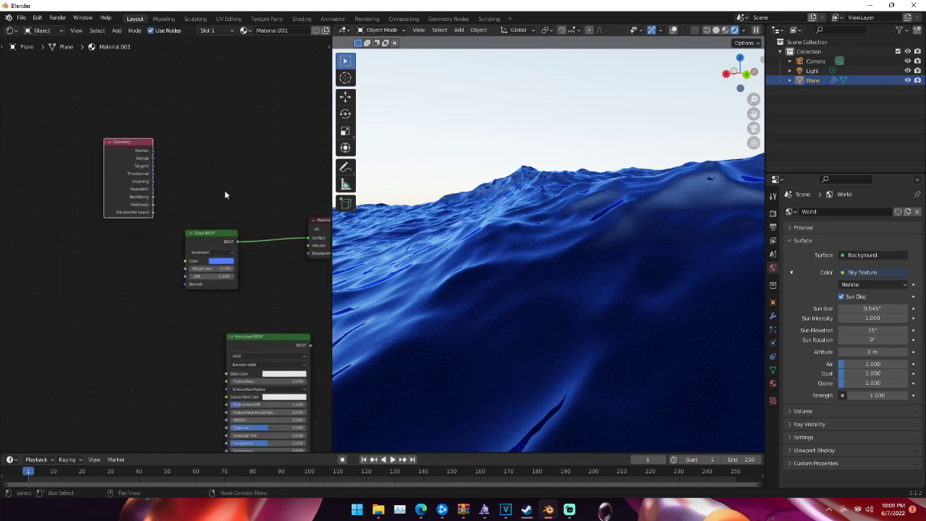
# Add a ColorRamp node to the right of the Geometry node, above the Glass BSDF
pyautogui.moveTo(225, 189); pyautogui.dragTo(192, 194, button='middle')
pyautogui.hotkey('shift', 'a')
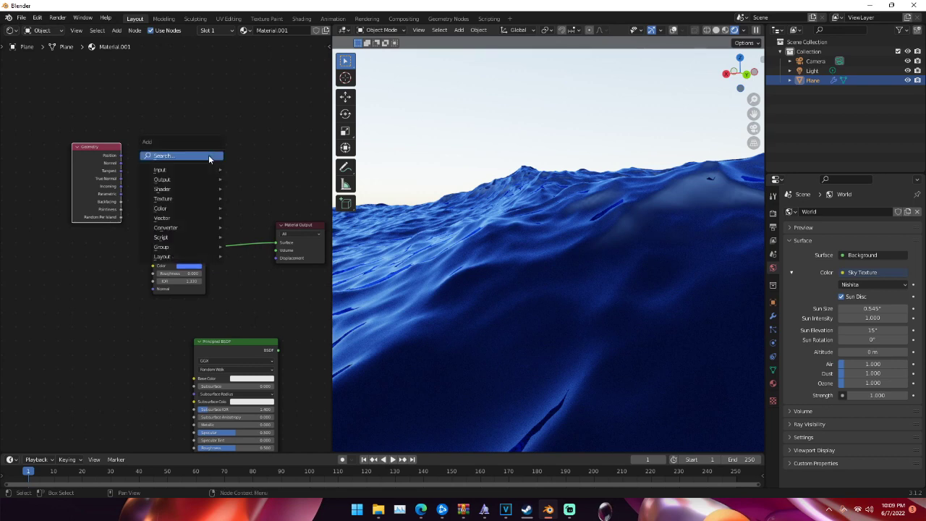
pyautogui.write('co')
pyautogui.press('Return')
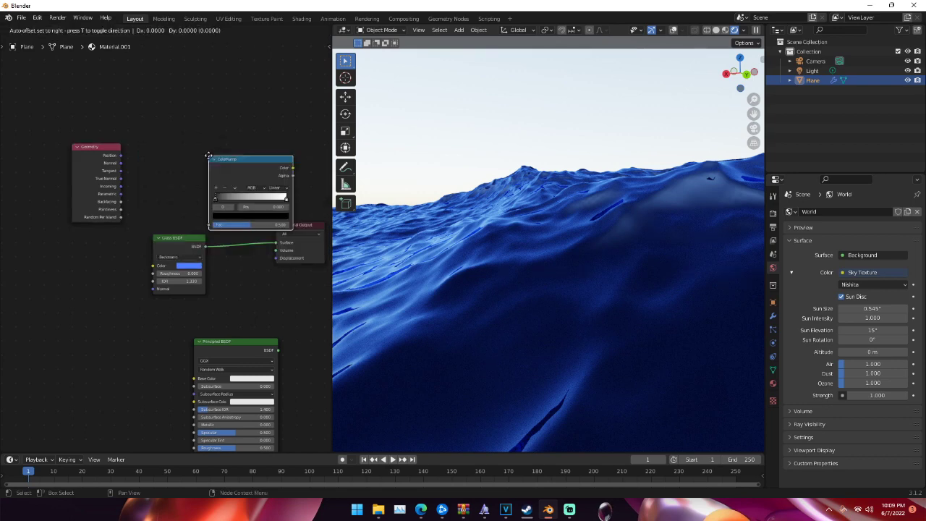
pyautogui.click(195, 145)
pyautogui.scroll(2, 199, 166)
pyautogui.moveTo(218, 132); pyautogui.dragTo(123, 180, button='middle')
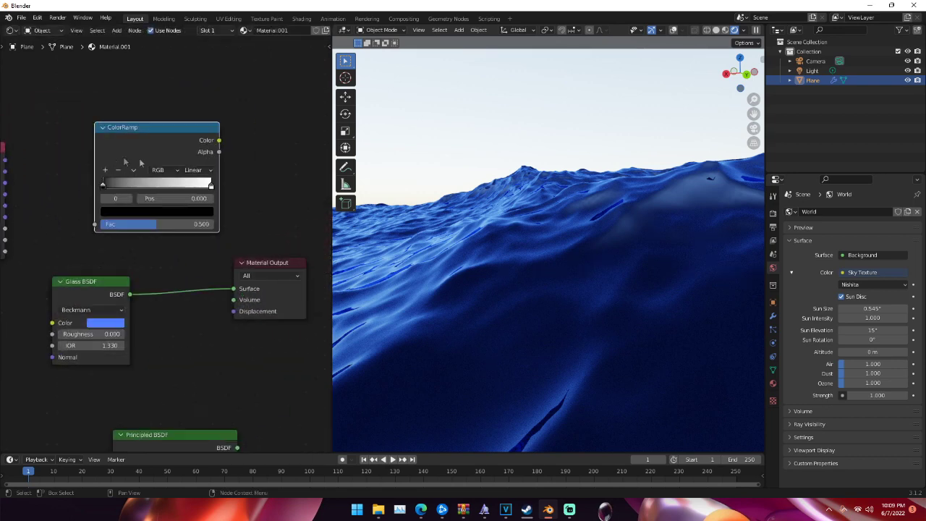
# Connect the Geometry node's Pointiness output to the ColorRamp's Fac input
pyautogui.moveTo(152, 138); pyautogui.dragTo(282, 129, button='middle')
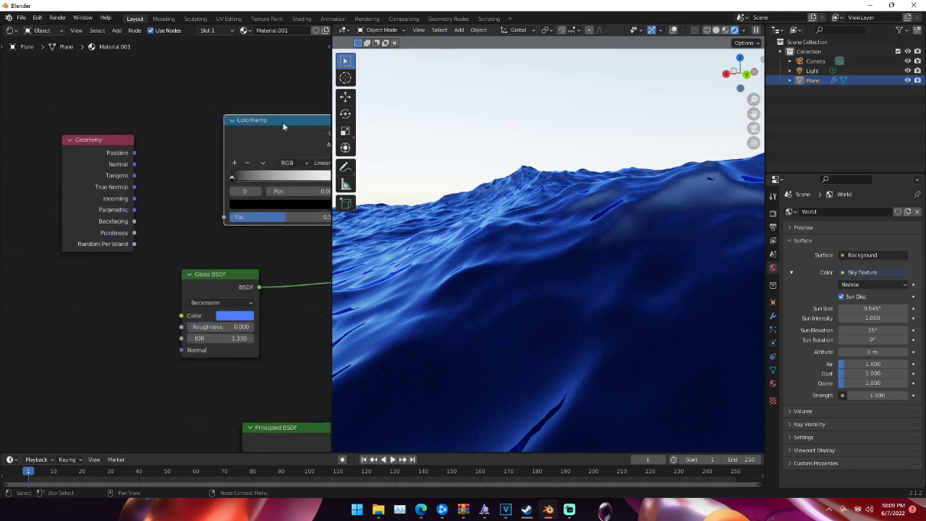
pyautogui.moveTo(182, 146); pyautogui.dragTo(130, 124, button='middle')
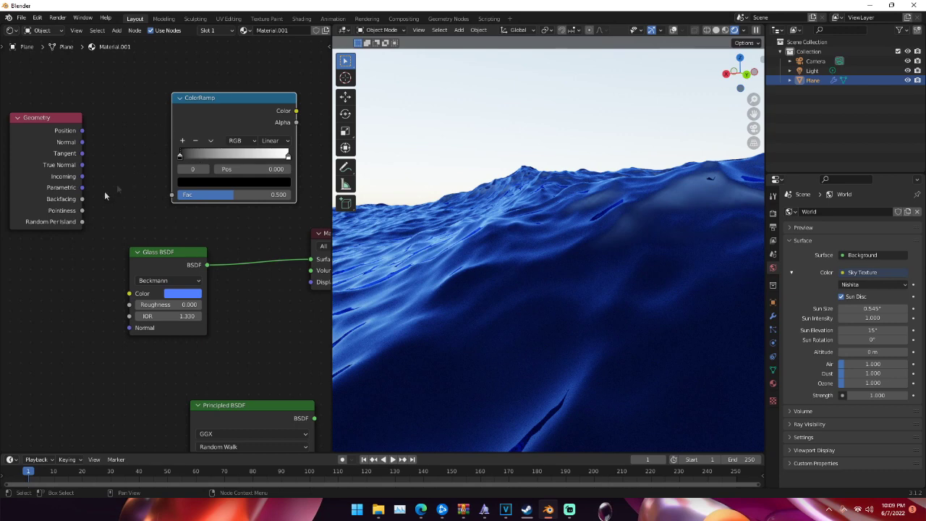
pyautogui.moveTo(82, 210); pyautogui.dragTo(155, 193)
# Move the Principled BSDF and Glass BSDF nodes leftward to open a gap before the Material Output
pyautogui.scroll(-2, 141, 201)
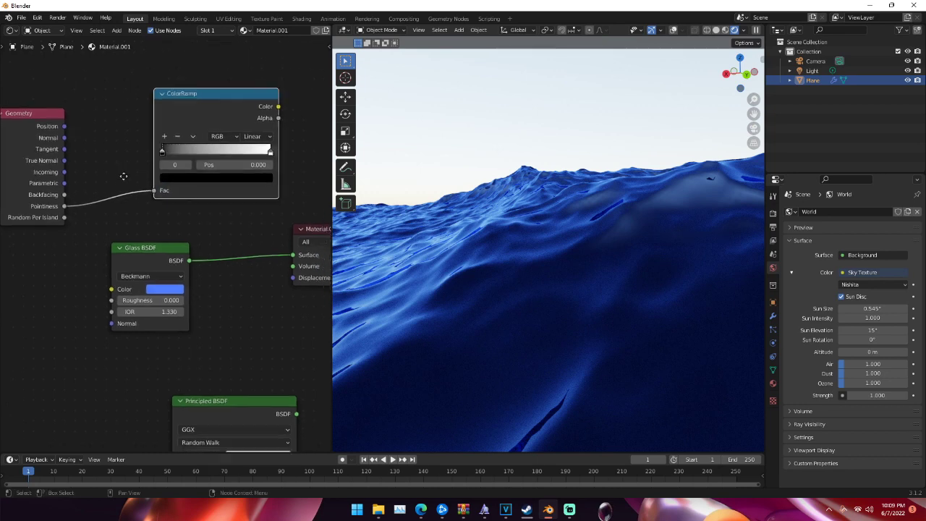
pyautogui.scroll(-5, 167, 238)
pyautogui.moveTo(188, 240); pyautogui.dragTo(256, 173, button='middle')
pyautogui.scroll(5, 226, 231)
pyautogui.moveTo(262, 252); pyautogui.dragTo(190, 226)
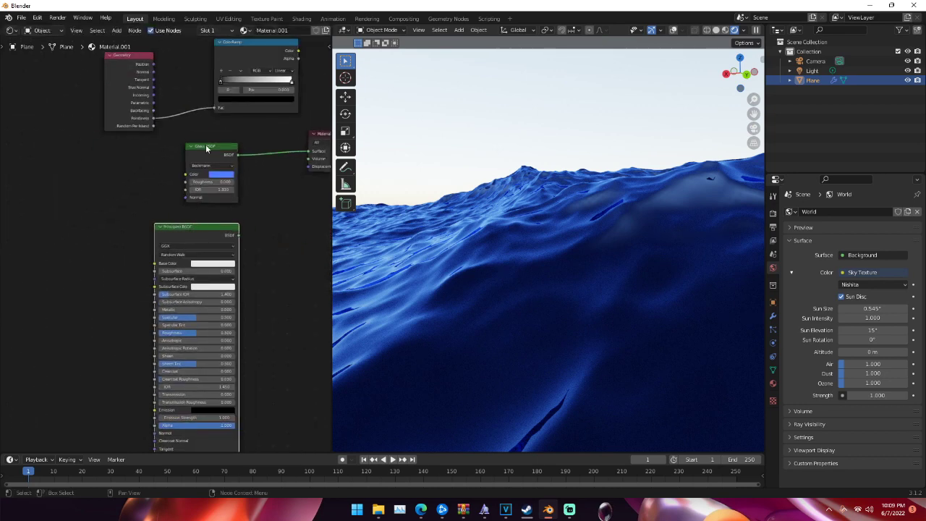
pyautogui.moveTo(207, 148); pyautogui.dragTo(183, 146)
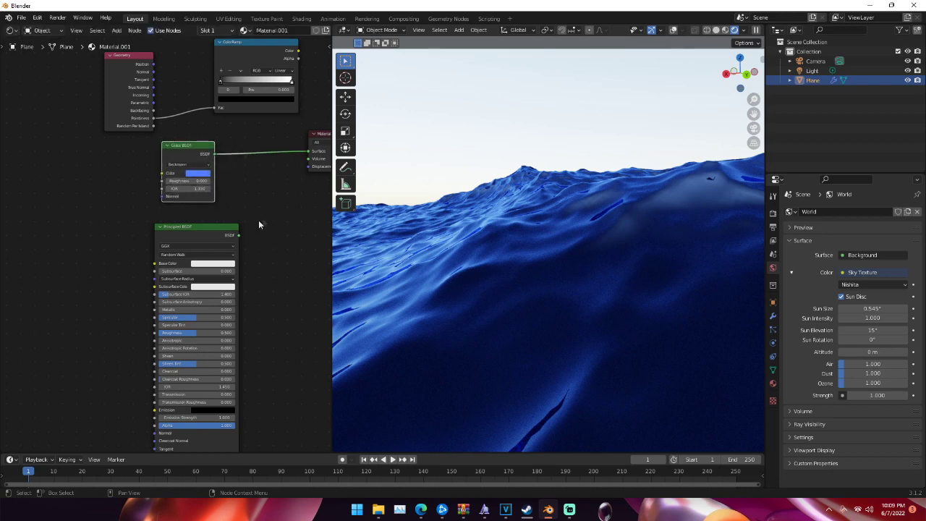
# Insert a Mix Shader node into the link between the Glass BSDF and the Material Output
pyautogui.hotkey('shift', 'a')
pyautogui.click(270, 204)
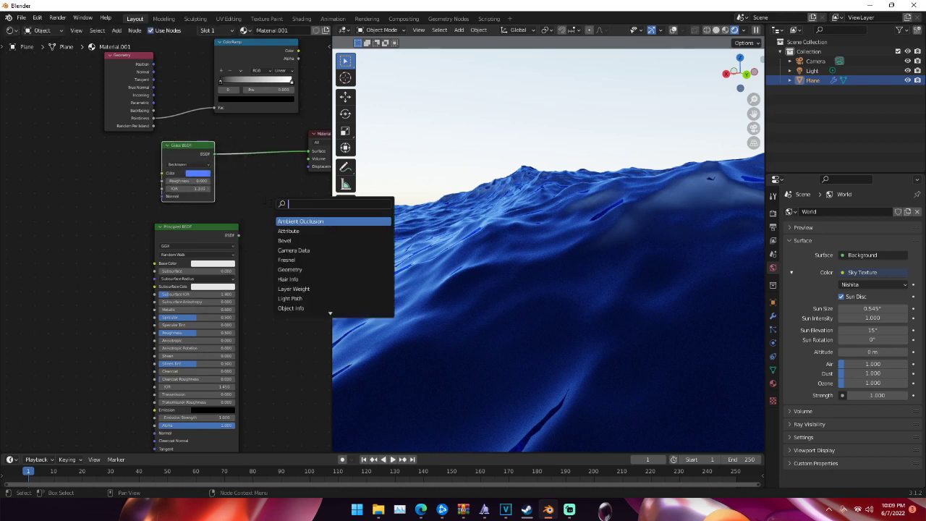
pyautogui.write('mix')
pyautogui.press('Return')
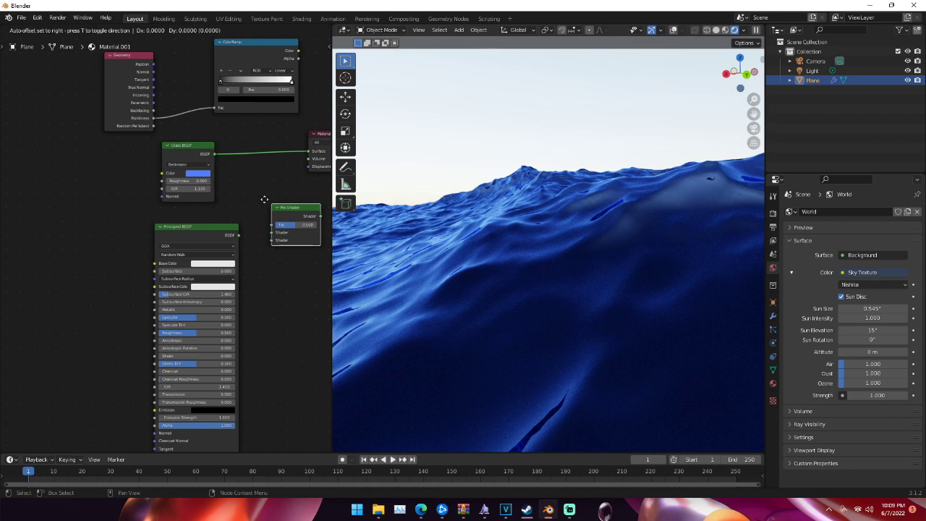
pyautogui.click(245, 138)
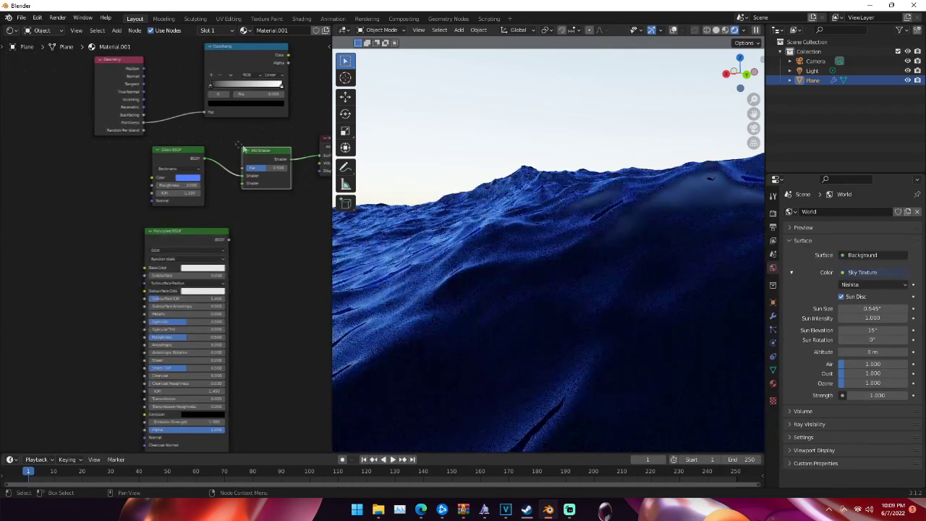
# Connect the Principled BSDF output to the Mix Shader's second Shader input and check the rendered water
pyautogui.scroll(2, 230, 236)
pyautogui.moveTo(230, 236); pyautogui.dragTo(247, 152)
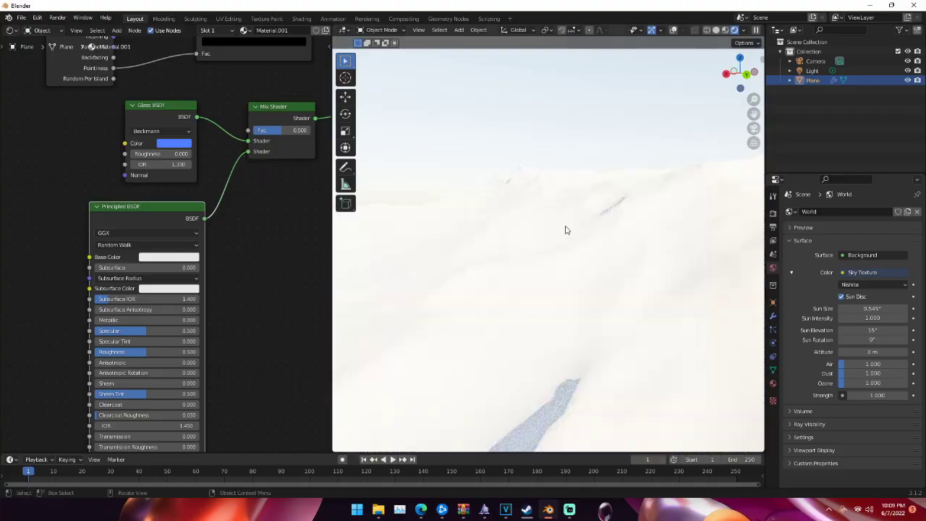
pyautogui.moveTo(563, 259); pyautogui.dragTo(571, 284, button='middle')
pyautogui.scroll(-2, 570, 283)
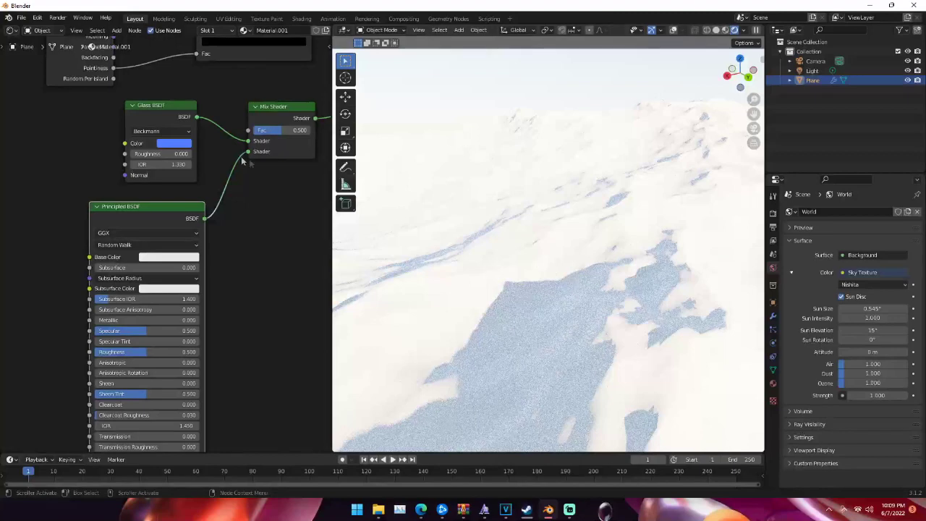
# Connect the ColorRamp's Color output to the Mix Shader's Fac input
pyautogui.scroll(-1, 242, 160)
pyautogui.moveTo(242, 165); pyautogui.dragTo(235, 219, button='middle')
pyautogui.moveTo(197, 145); pyautogui.dragTo(213, 175, button='middle')
pyautogui.scroll(-2, 191, 181)
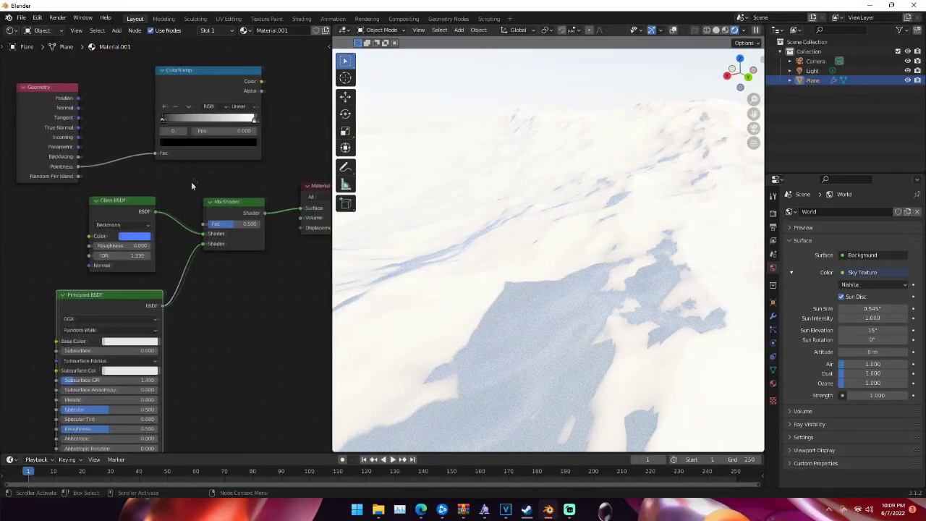
pyautogui.moveTo(196, 125); pyautogui.dragTo(192, 232)
# Slide the ColorRamp's black stop to about position 0.495 and inspect the rendered waves up close
pyautogui.moveTo(136, 150); pyautogui.dragTo(167, 147)
pyautogui.moveTo(478, 258); pyautogui.dragTo(486, 257, button='middle')
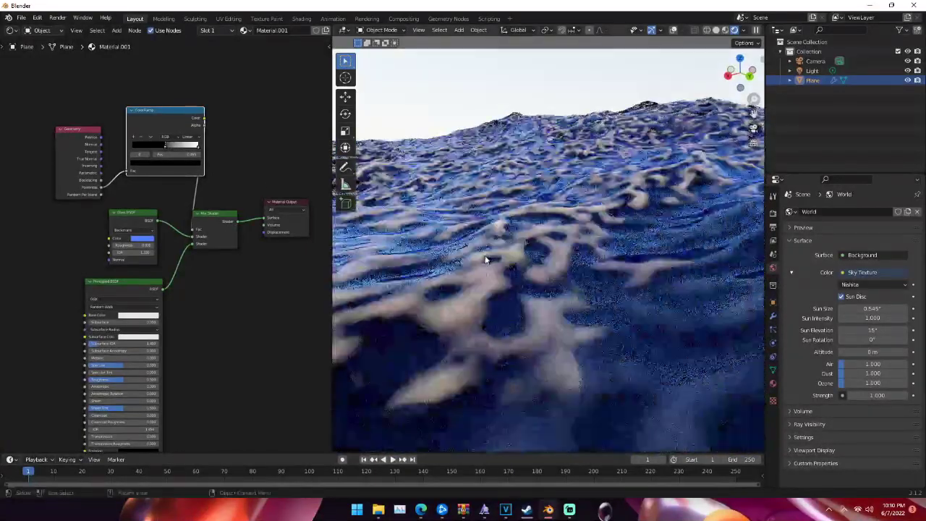
pyautogui.scroll(4, 485, 259)
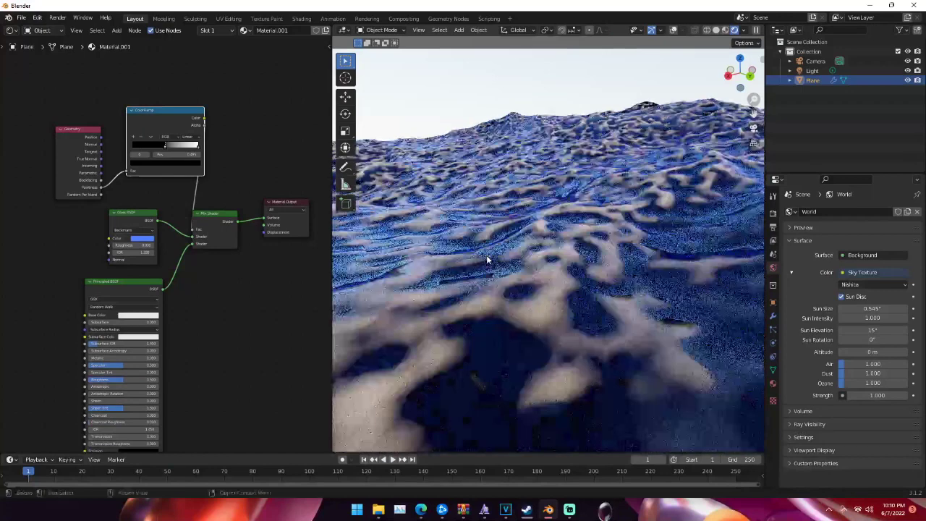
pyautogui.scroll(2, 194, 162)
pyautogui.scroll(2, 194, 162)
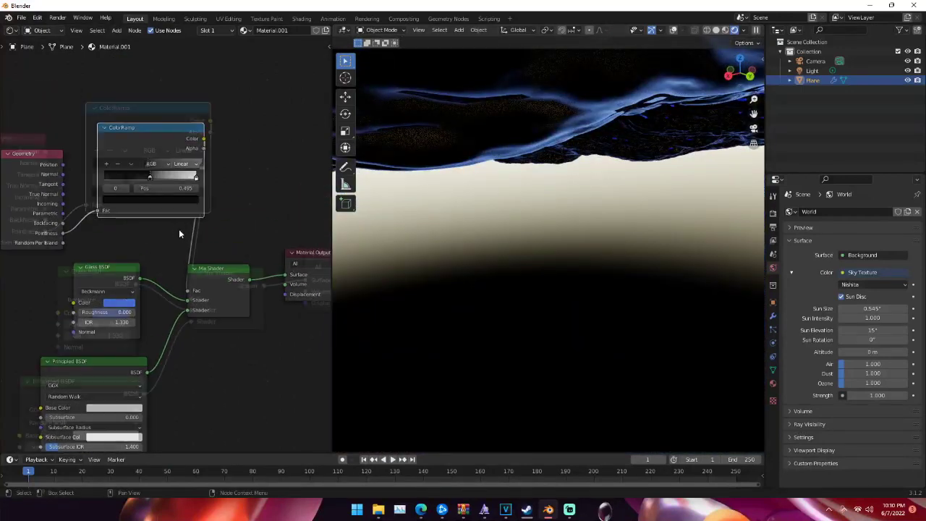
# Set the position of the ColorRamp's black stop to exactly 0.498
pyautogui.doubleClick(166, 173)
pyautogui.press('BackSpace')
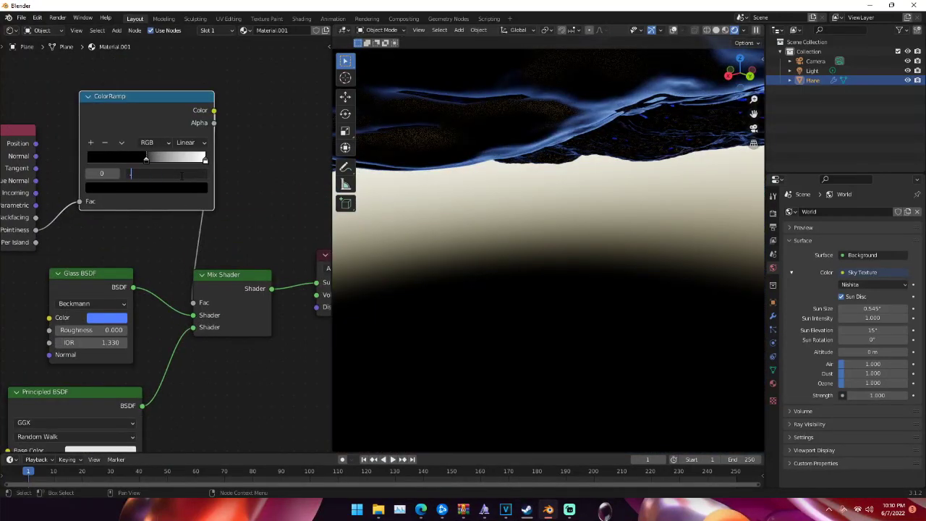
pyautogui.write('.498')
pyautogui.press('Return')
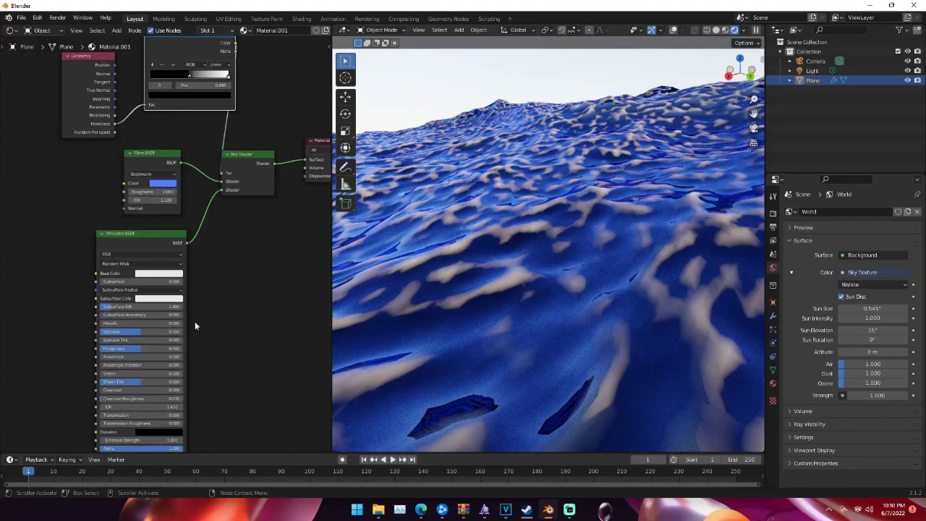
# Set the Principled BSDF's Subsurface value to 0.1
pyautogui.moveTo(222, 281); pyautogui.dragTo(240, 241, button='middle')
pyautogui.scroll(4, 241, 241)
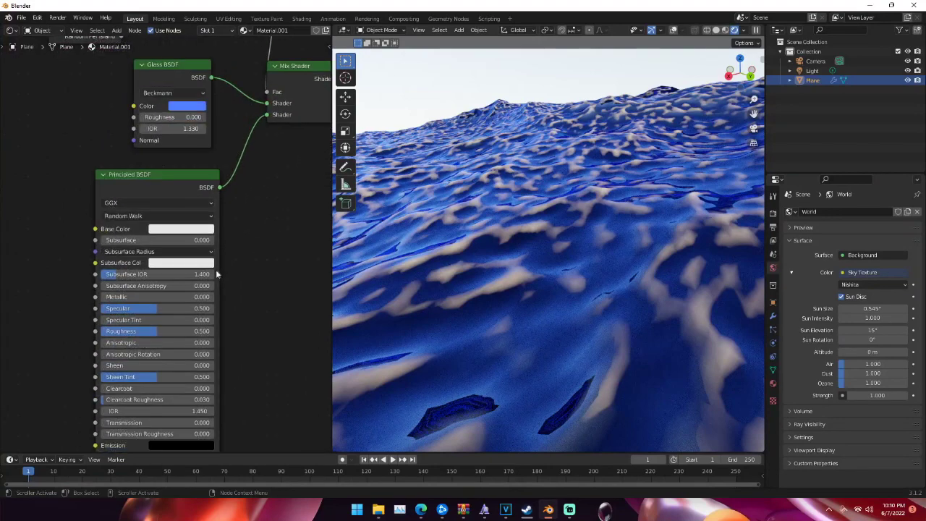
pyautogui.click(107, 243)
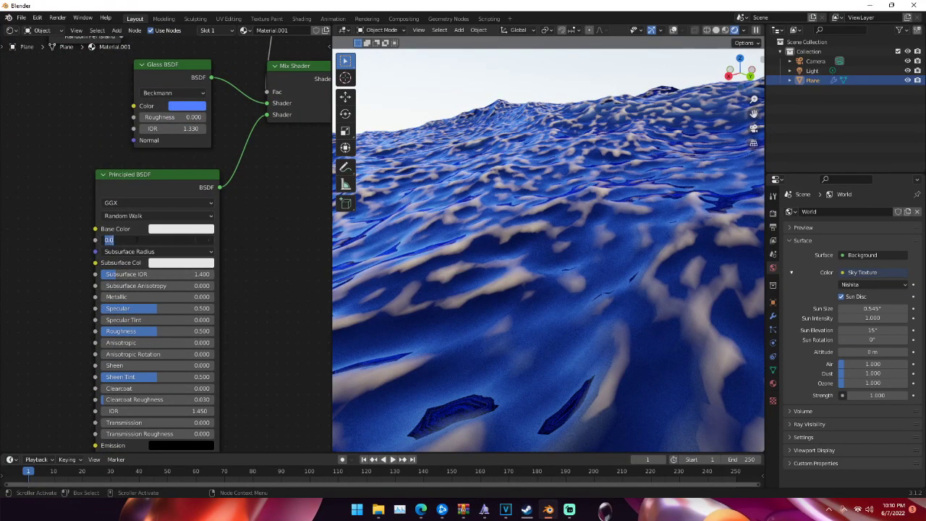
pyautogui.write('0.1')
pyautogui.press('Return')
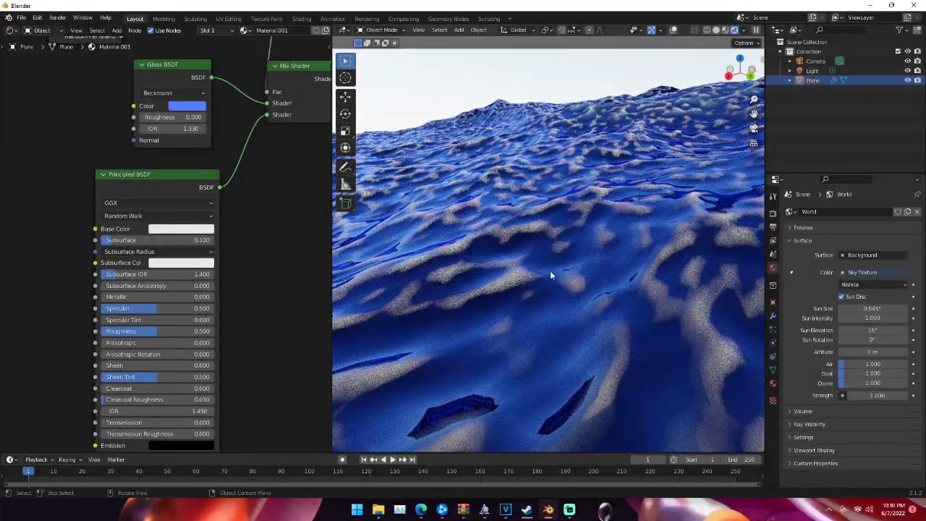
# Add a Bump node to the left of the lower part of the Principled BSDF
pyautogui.scroll(-5, 274, 264)
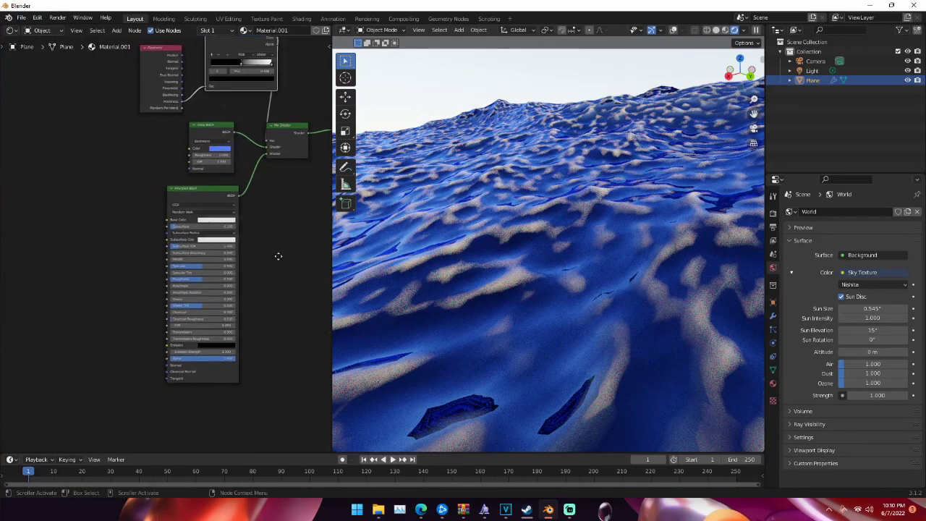
pyautogui.scroll(2, 120, 232)
pyautogui.hotkey('shift', 'a')
pyautogui.write('b')
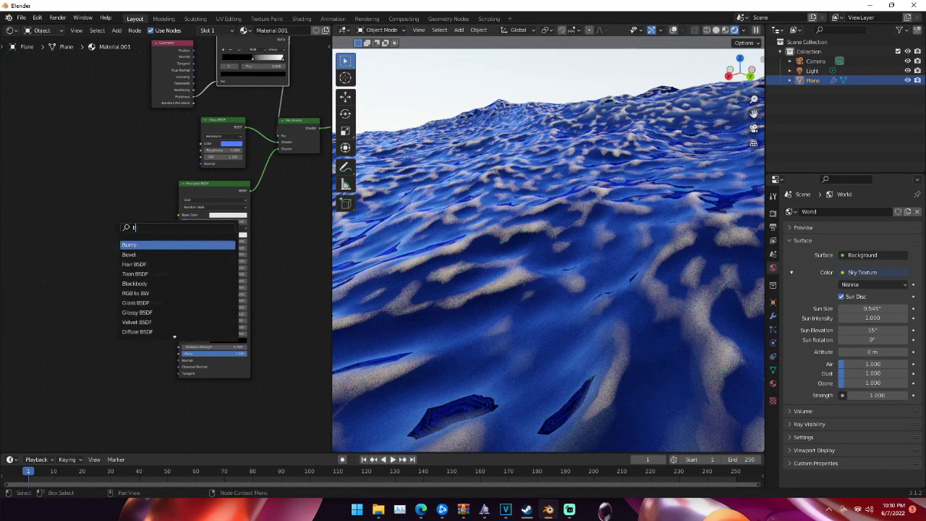
pyautogui.write('um')
pyautogui.press('Return')
pyautogui.click(140, 351)
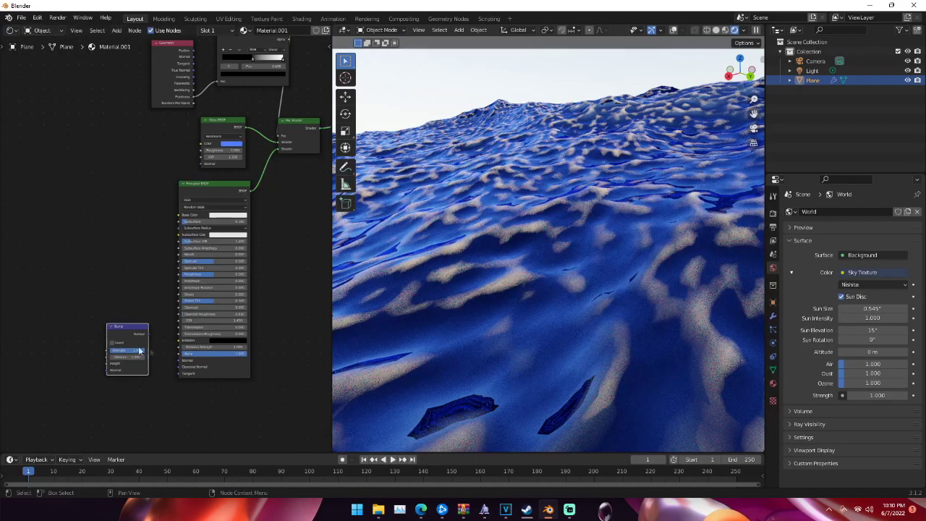
# Connect the Bump node's Normal output to the Principled BSDF's Normal input and set the bump Strength to 50
pyautogui.scroll(3, 148, 321)
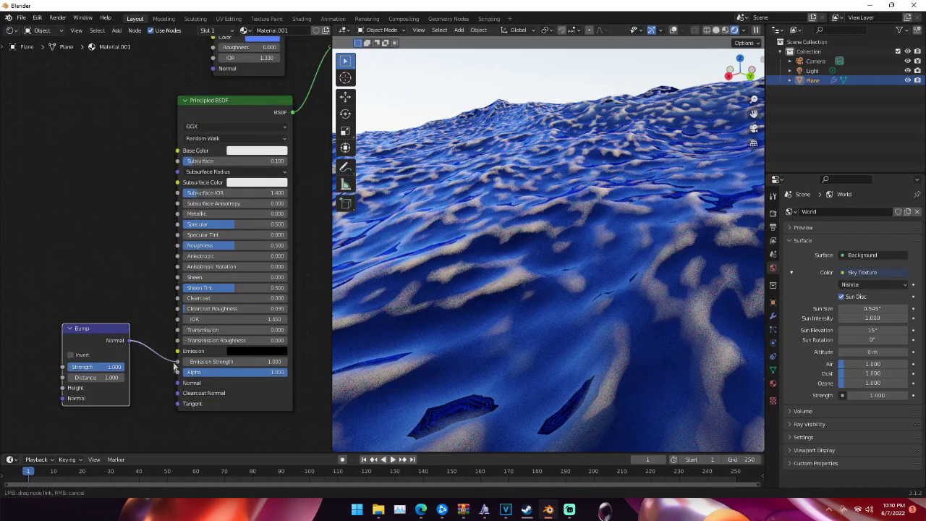
pyautogui.moveTo(131, 340); pyautogui.dragTo(177, 382)
pyautogui.moveTo(111, 308); pyautogui.dragTo(140, 261, button='middle')
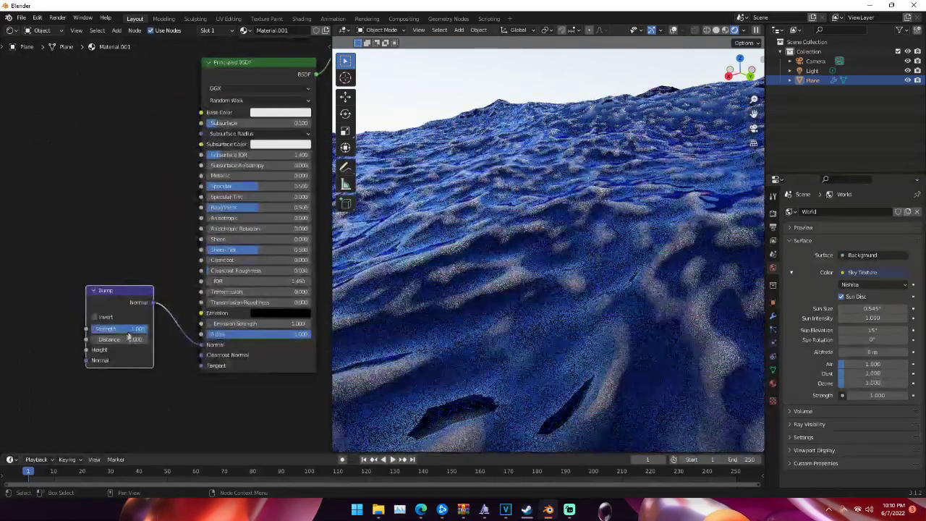
pyautogui.click(126, 330)
pyautogui.write('50')
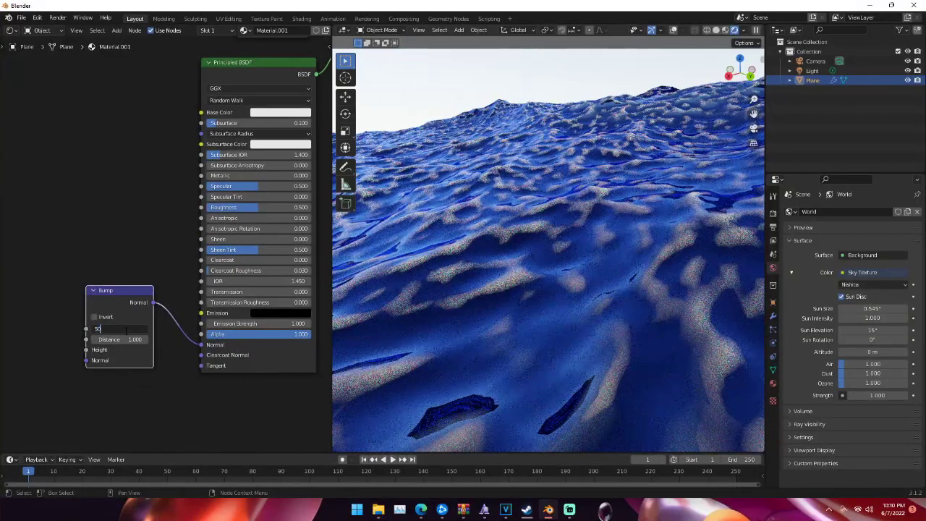
pyautogui.press('Return')
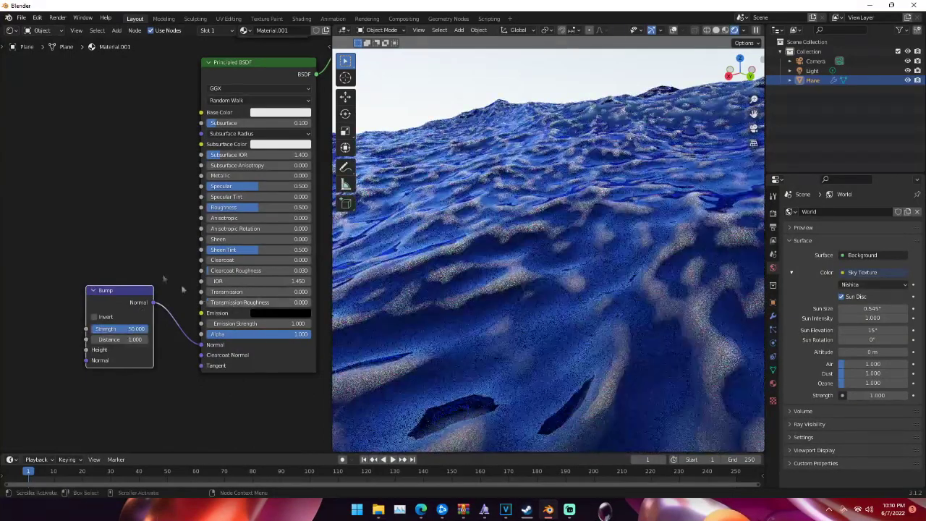
pyautogui.moveTo(129, 262); pyautogui.dragTo(183, 258, button='middle')
pyautogui.hotkey('shift', 'a')
pyautogui.click(146, 242)
pyautogui.write('noi')
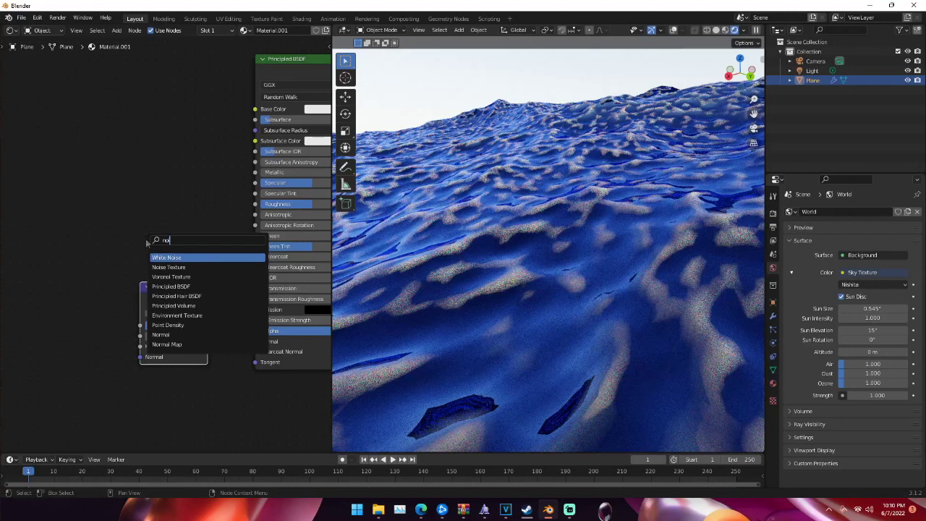
pyautogui.press('Return')
pyautogui.click(141, 197)
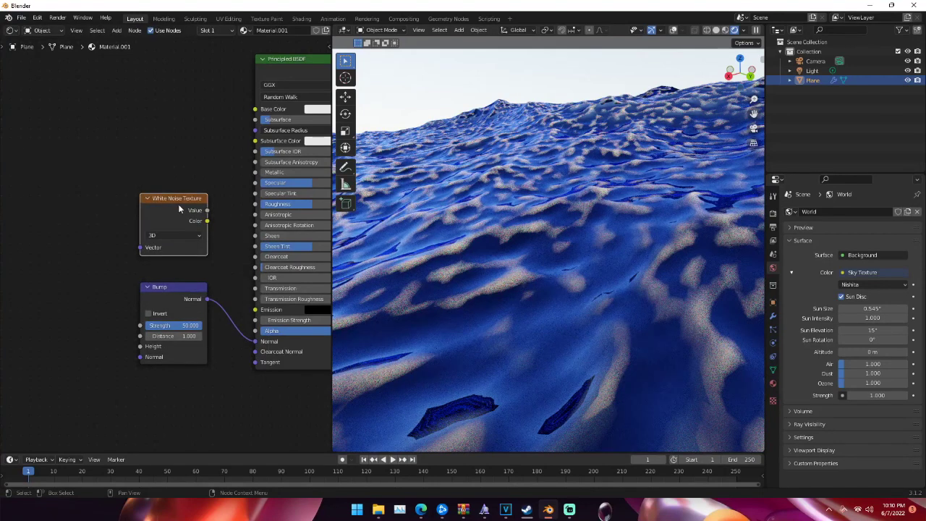
pyautogui.hotkey('ctrl', 'z')
# Add a Noise Texture node to the left of the Bump node in place of the White Noise Texture
pyautogui.hotkey('shift', 'a')
pyautogui.write('no')
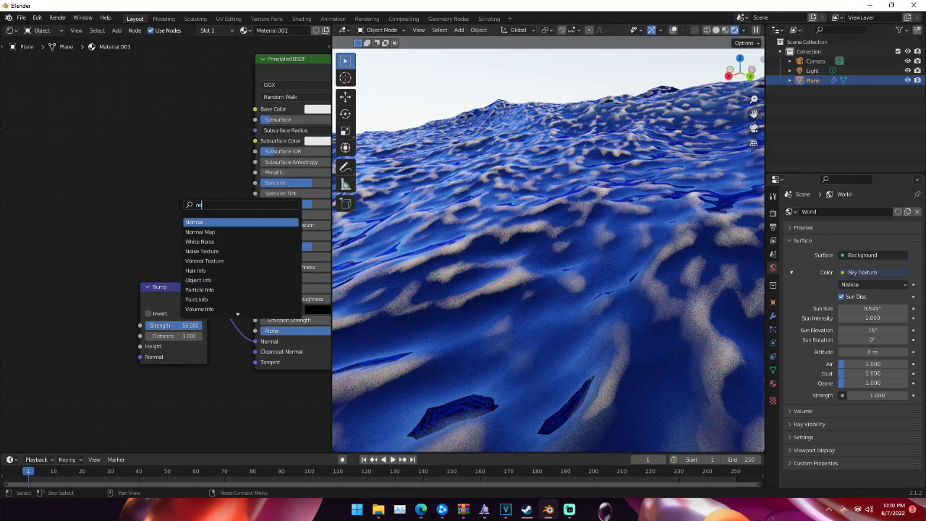
pyautogui.write('ise')
pyautogui.press('Return')
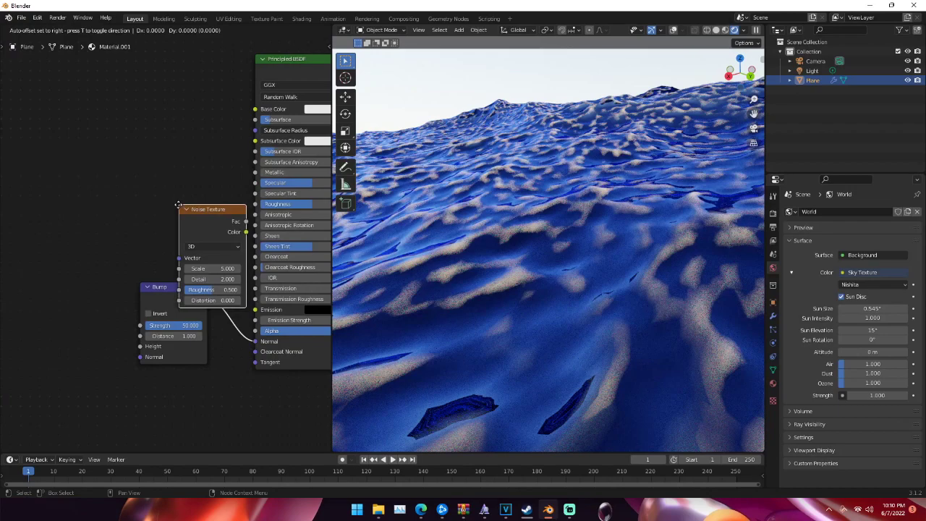
pyautogui.click(47, 243)
# Connect the Noise Texture's Color output to the Bump node's Height input
pyautogui.moveTo(116, 263); pyautogui.dragTo(140, 347)
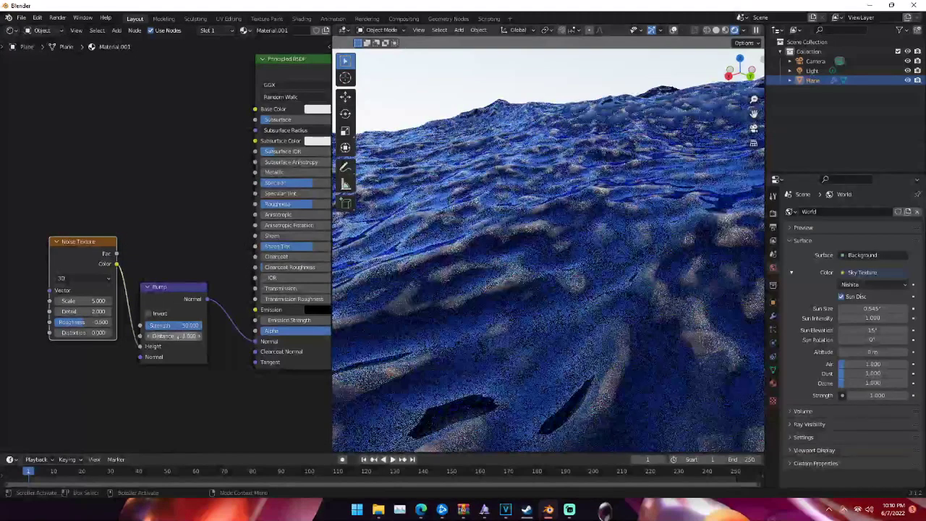
pyautogui.click(140, 349)
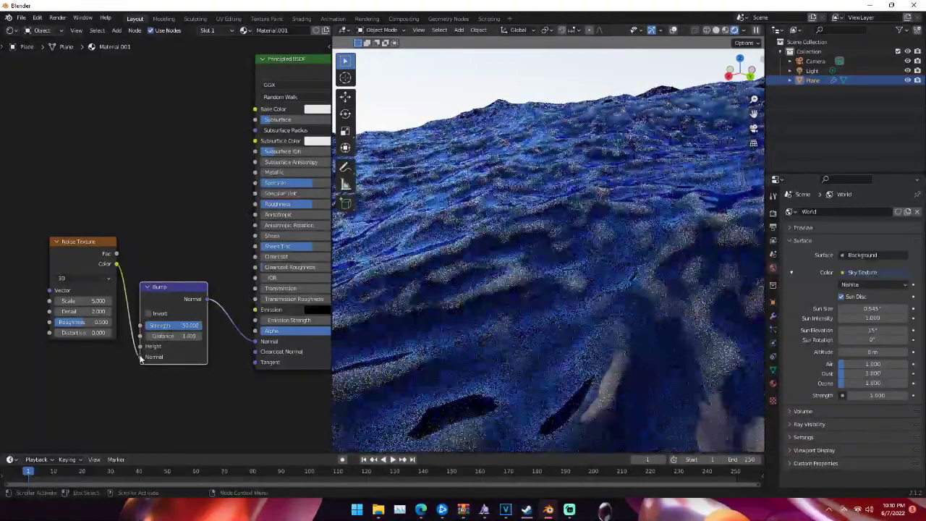
pyautogui.moveTo(140, 357); pyautogui.dragTo(142, 348)
# Set the Noise Texture's Scale to 7.3, Detail to 15, Roughness to 0.75 and Distortion to 2.5
pyautogui.moveTo(145, 258); pyautogui.dragTo(207, 244, button='middle')
pyautogui.moveTo(162, 232); pyautogui.dragTo(132, 239)
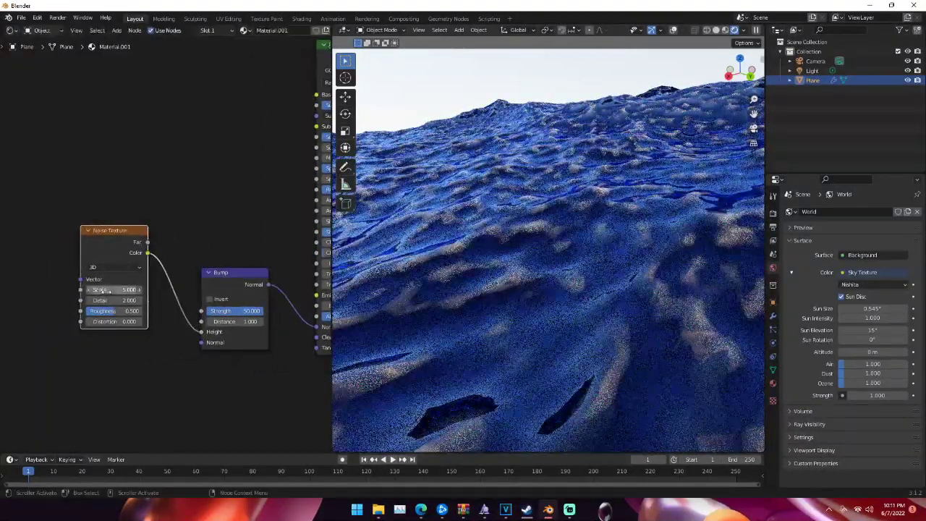
pyautogui.moveTo(105, 300); pyautogui.dragTo(128, 321)
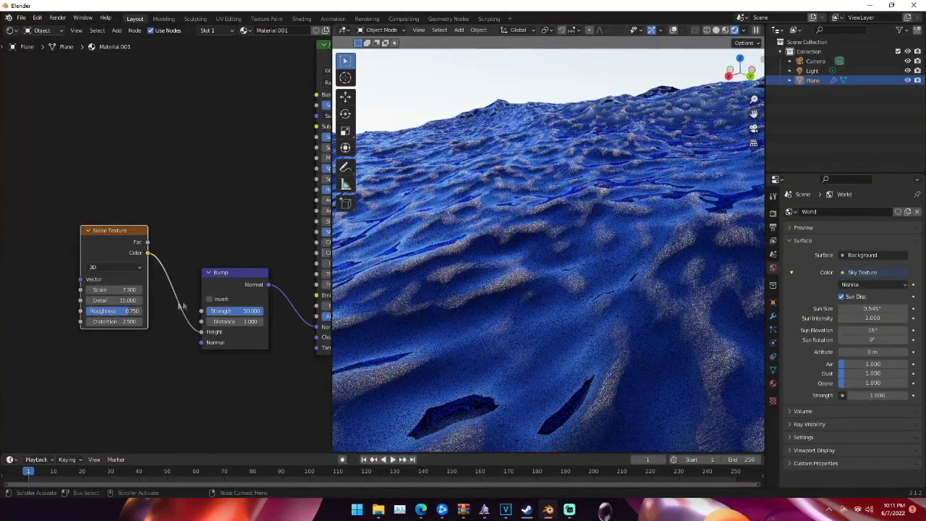
pyautogui.click(182, 212)
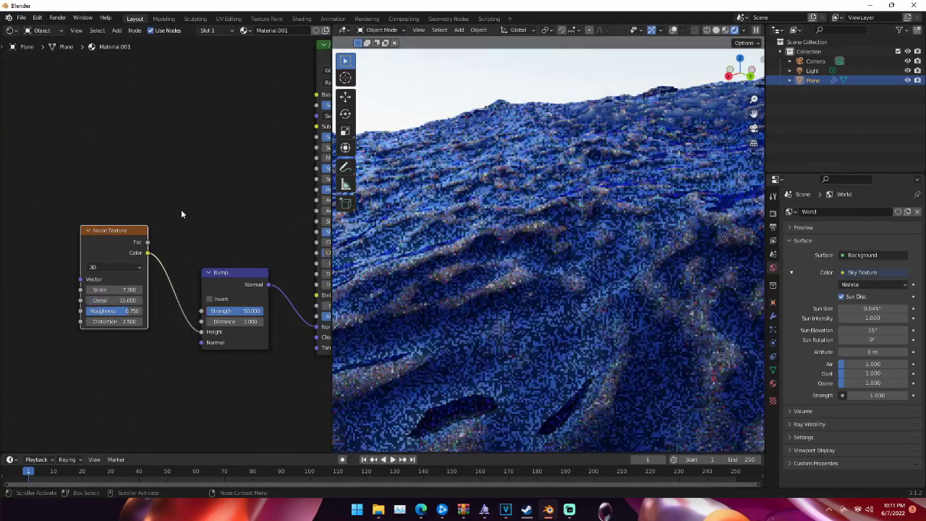
# Try a Musgrave Texture node to the left of the Noise Texture, with its Height output driving the Noise Texture's Distortion
pyautogui.moveTo(185, 229); pyautogui.dragTo(168, 224, button='middle')
pyautogui.scroll(-4, 167, 223)
pyautogui.moveTo(117, 239); pyautogui.dragTo(176, 225, button='middle')
pyautogui.hotkey('shift', 'a')
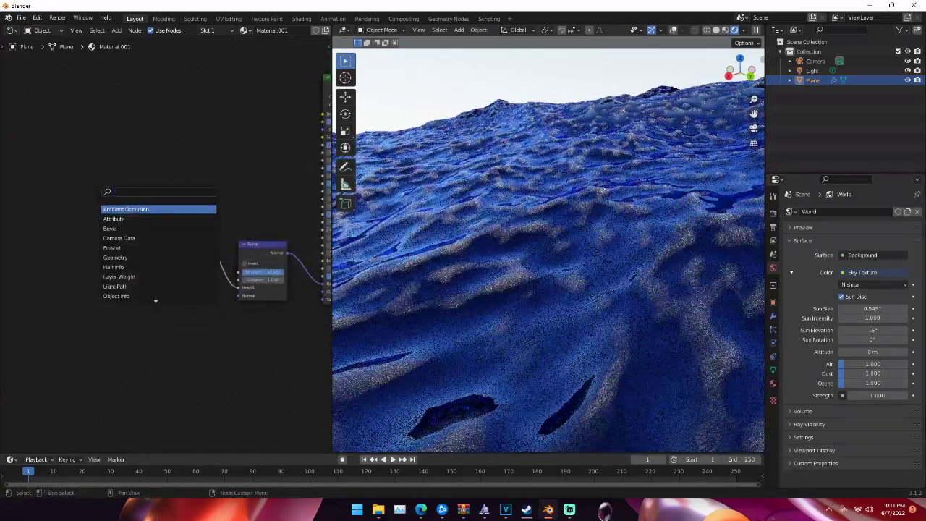
pyautogui.write('mus')
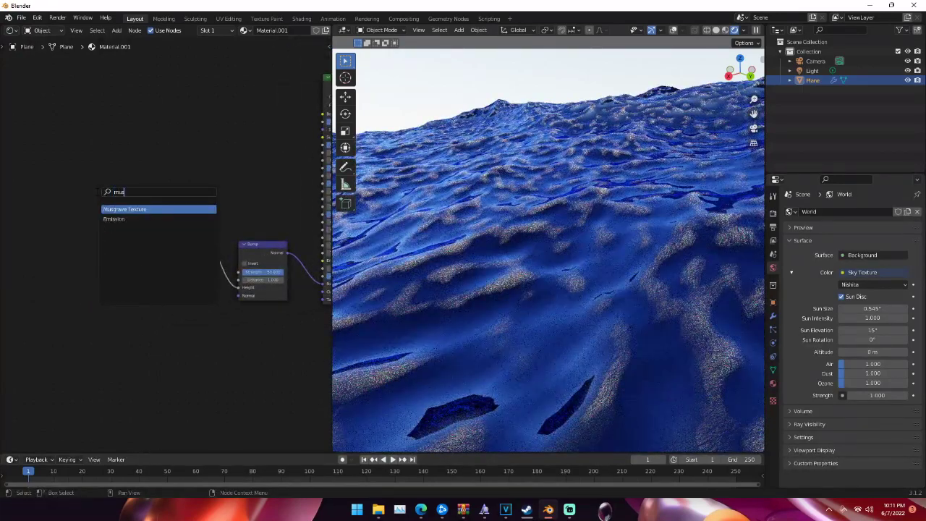
pyautogui.press('Return')
pyautogui.click(75, 209)
pyautogui.scroll(2, 108, 215)
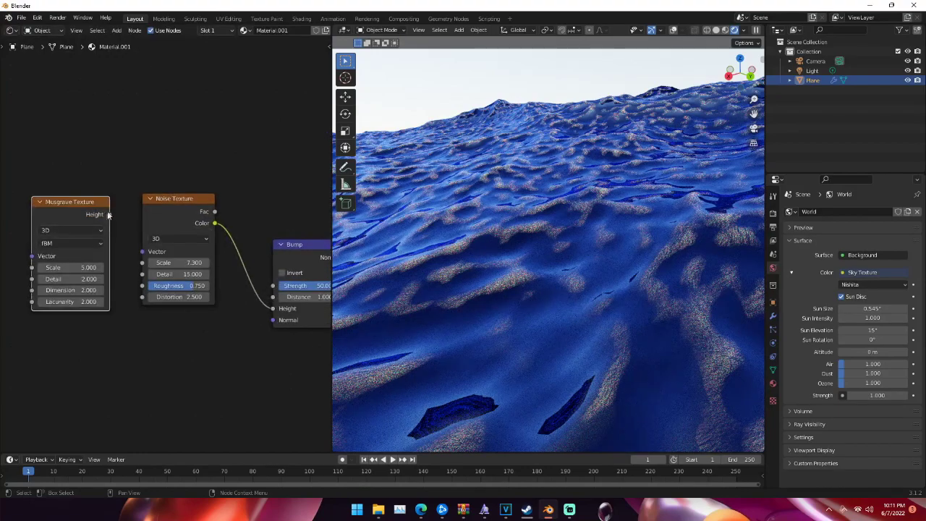
pyautogui.moveTo(109, 214); pyautogui.dragTo(143, 296)
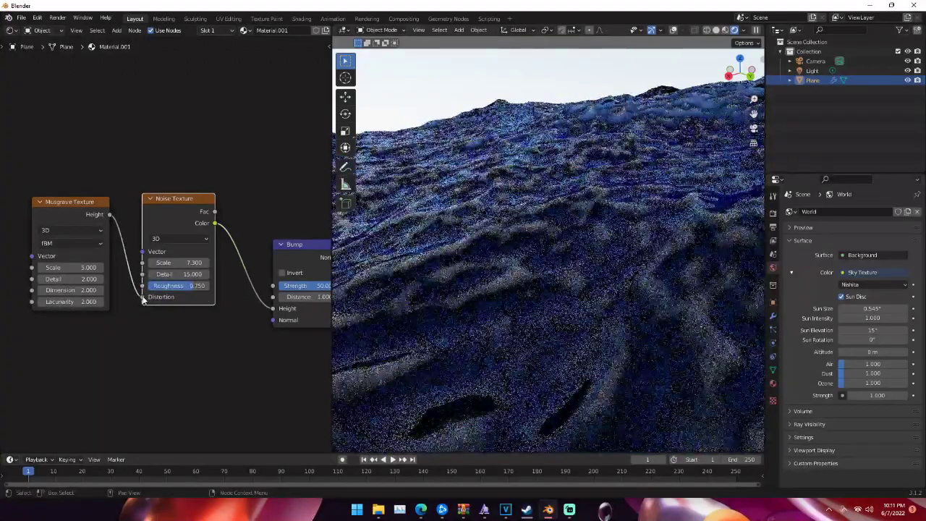
# Undo the accidental deletion of the plane and remove the Musgrave Texture node
pyautogui.press('Delete')
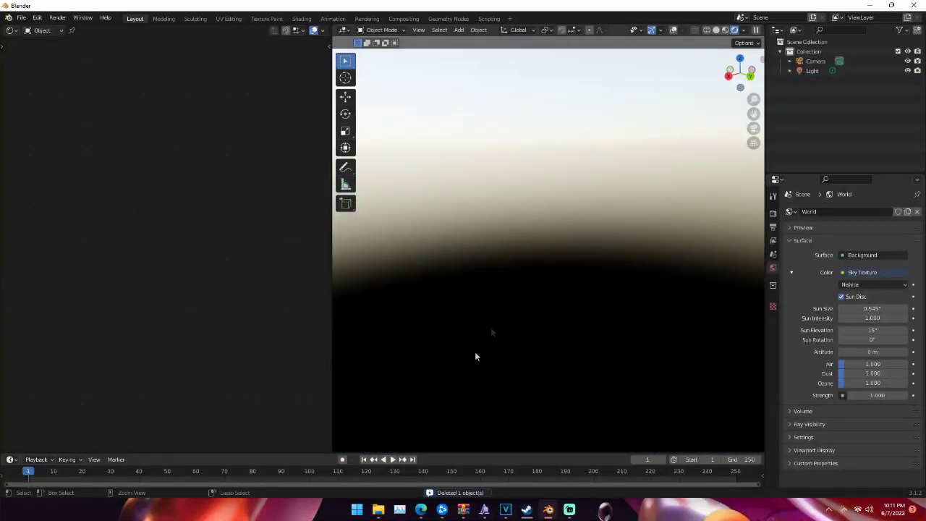
pyautogui.hotkey('ctrl', 'z')
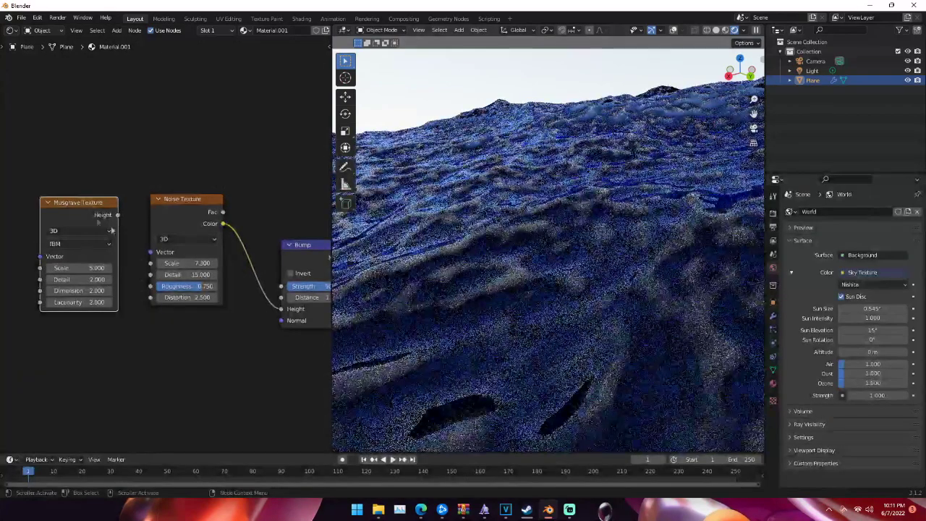
pyautogui.press('Delete')
# Rearrange the node tree with the Principled BSDF below the Glass BSDF and the Noise Texture close to the Bump node
pyautogui.scroll(-3, 181, 242)
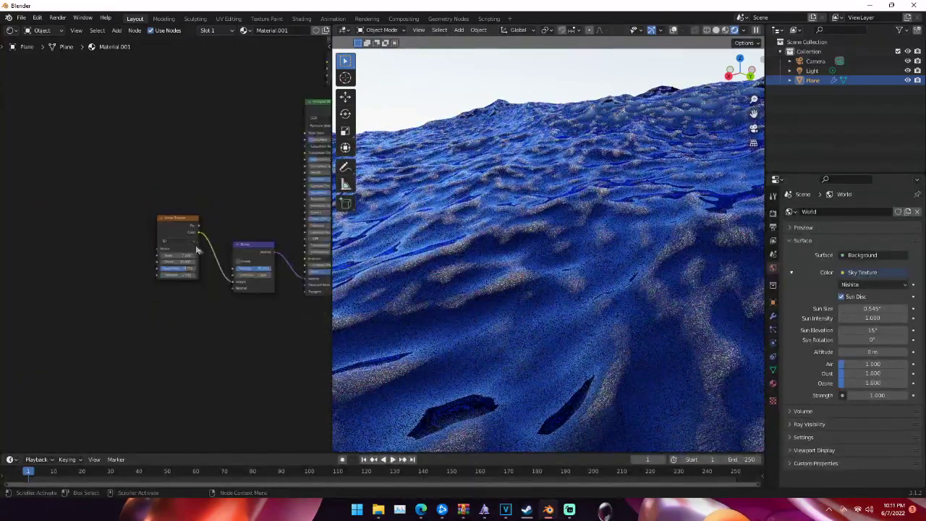
pyautogui.scroll(-2, 196, 248)
pyautogui.moveTo(217, 258); pyautogui.dragTo(127, 303, button='middle')
pyautogui.moveTo(162, 196); pyautogui.dragTo(197, 194)
pyautogui.moveTo(105, 299); pyautogui.dragTo(98, 222)
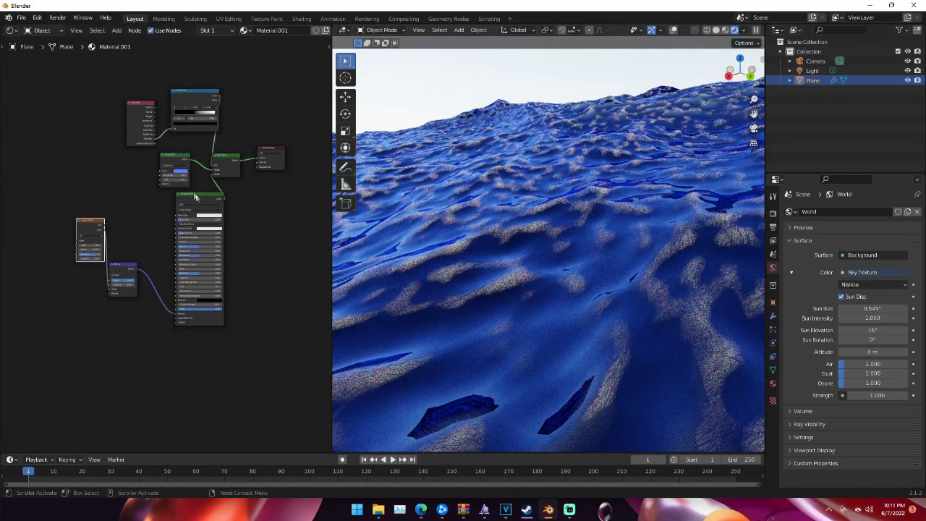
# Add a Glossy BSDF node to the right of the Principled BSDF
pyautogui.scroll(3, 217, 220)
pyautogui.hotkey('shift', 'a')
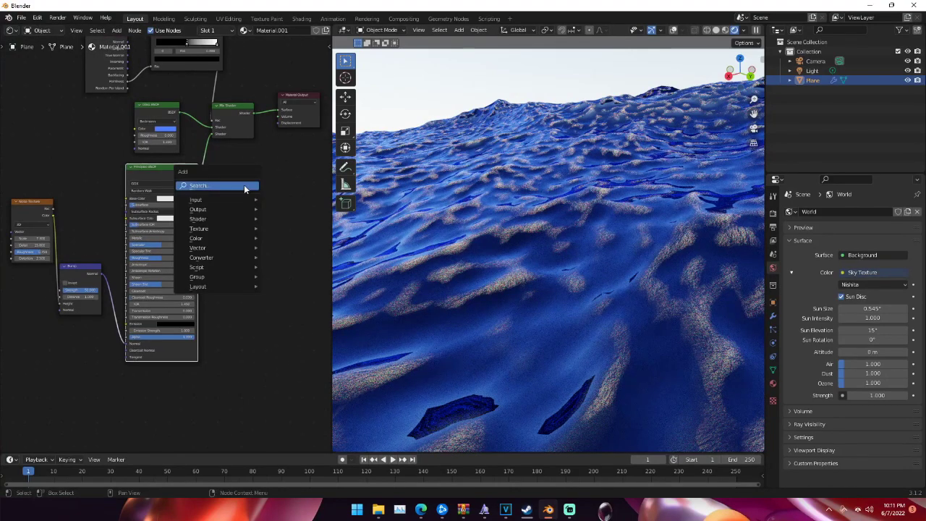
pyautogui.click(244, 185)
pyautogui.write('glossy')
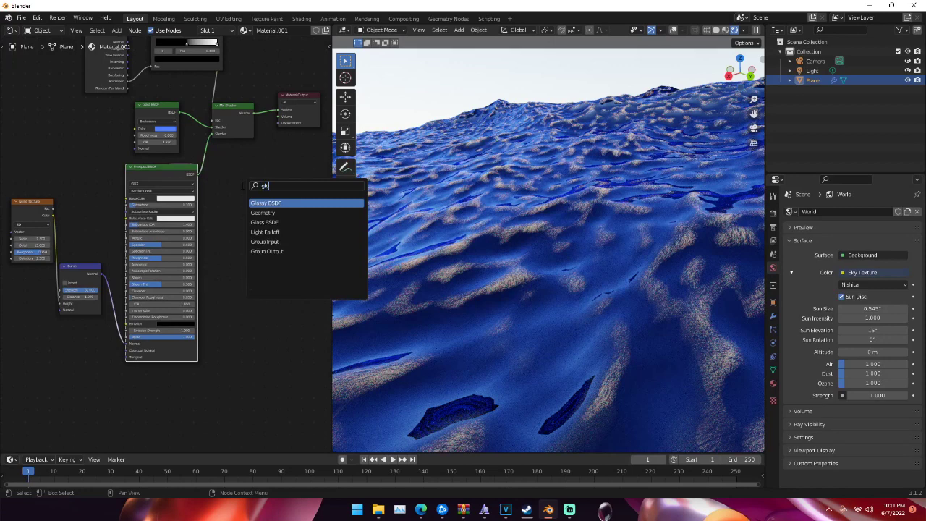
pyautogui.press('Return')
pyautogui.click(240, 215)
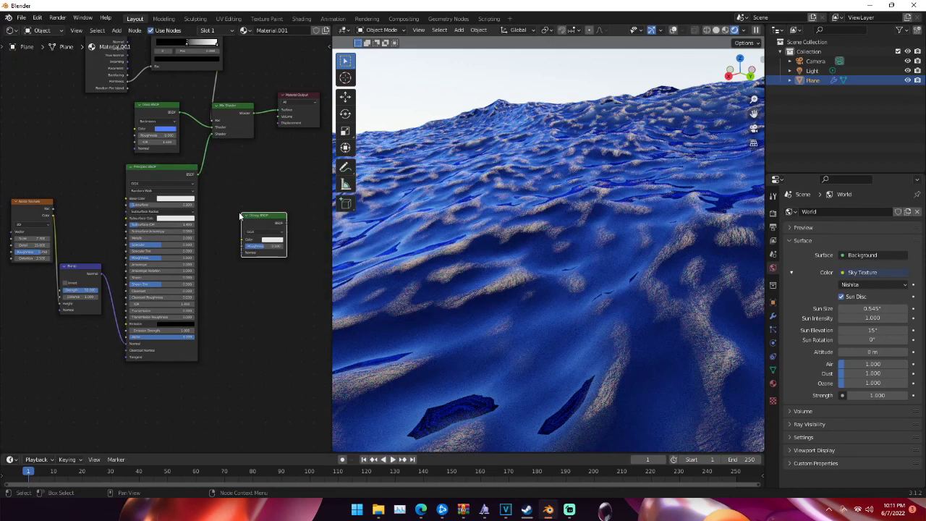
# Add a second Mix Shader and insert it into the link between the Principled BSDF and the existing Mix Shader
pyautogui.hotkey('shift', 'a')
pyautogui.click(245, 175)
pyautogui.write('mix')
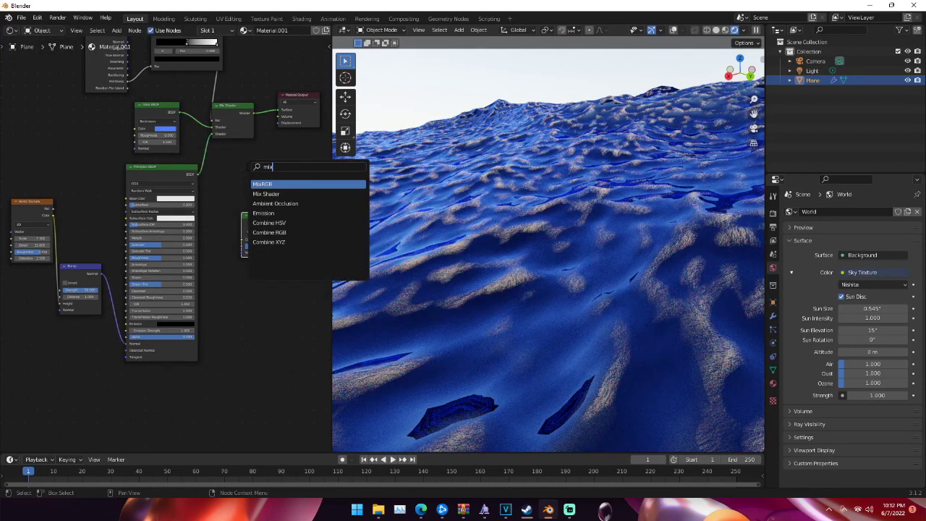
pyautogui.press('Down')
pyautogui.press('Return')
pyautogui.click(212, 165)
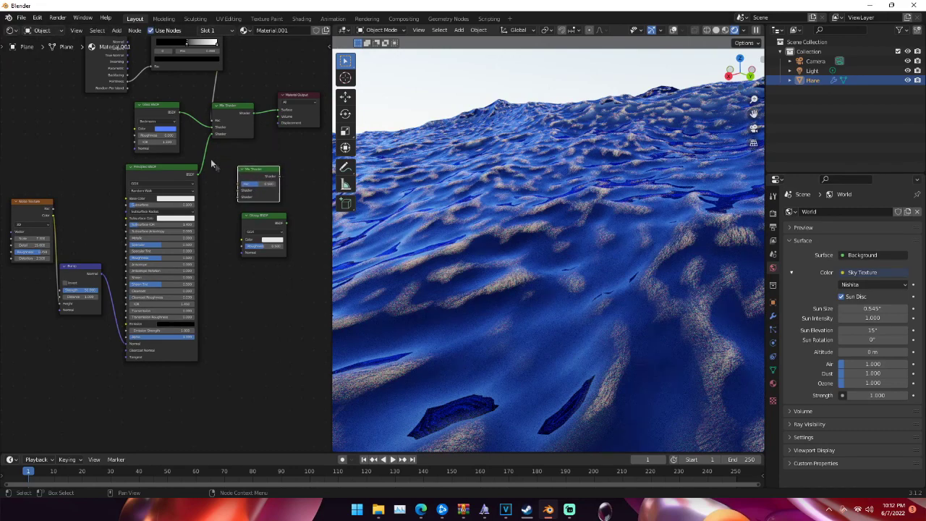
pyautogui.scroll(5, 253, 169)
pyautogui.moveTo(210, 158); pyautogui.dragTo(191, 210, button='middle')
pyautogui.moveTo(298, 170); pyautogui.dragTo(251, 134)
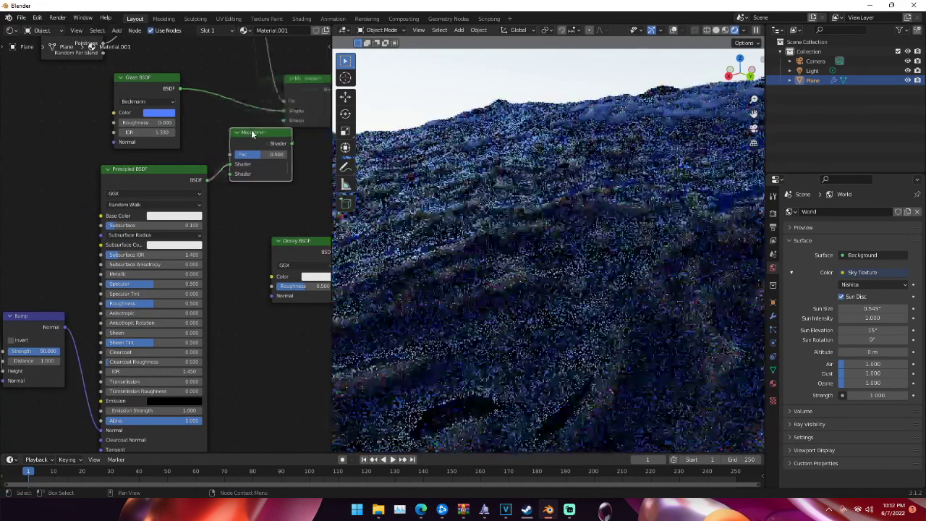
# Connect the Glossy BSDF to the new Mix Shader's second Shader input and set the Glossy Roughness to about 0.738
pyautogui.moveTo(304, 222); pyautogui.dragTo(248, 213, button='middle')
pyautogui.moveTo(248, 231); pyautogui.dragTo(186, 165)
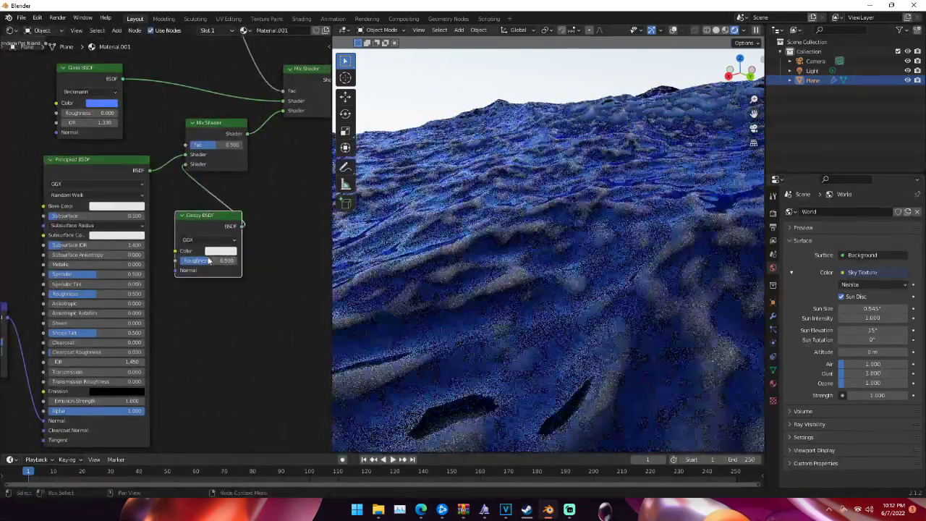
pyautogui.moveTo(208, 261); pyautogui.dragTo(226, 261)
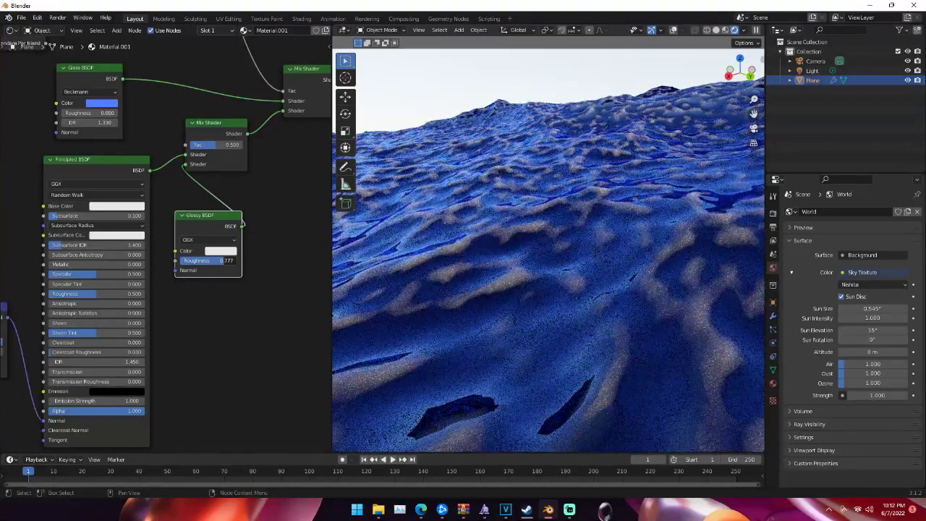
pyautogui.moveTo(226, 261); pyautogui.dragTo(221, 260)
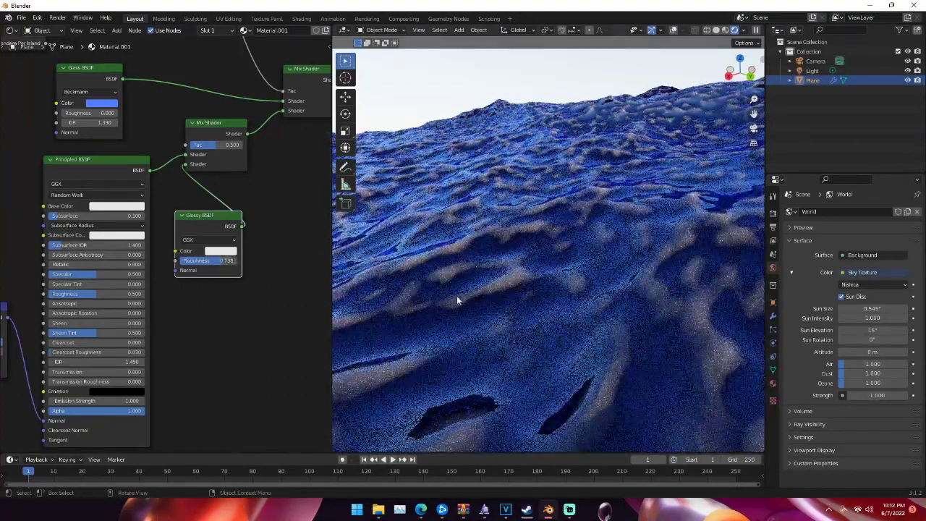
# Examine the rendered ocean from farther away and from a low angle close to the waves
pyautogui.click(467, 290)
pyautogui.scroll(-5, 455, 309)
pyautogui.moveTo(467, 290); pyautogui.dragTo(562, 331, button='middle')
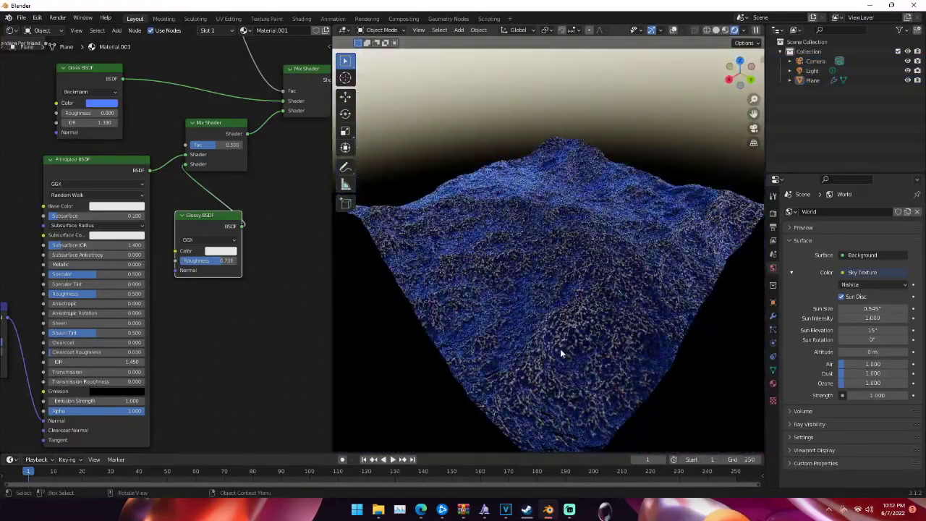
pyautogui.scroll(3, 560, 351)
pyautogui.moveTo(170, 193); pyautogui.dragTo(213, 259, button='middle')
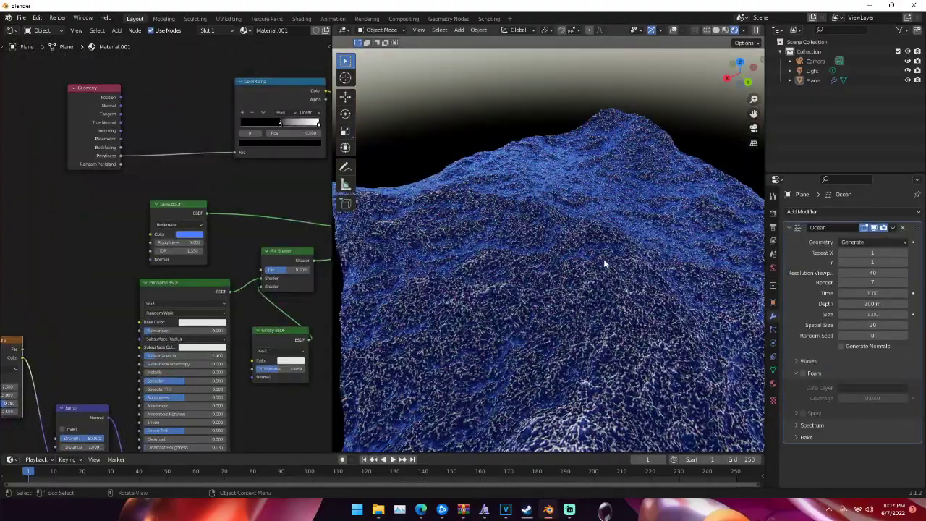
pyautogui.moveTo(603, 259); pyautogui.dragTo(541, 280, button='middle')
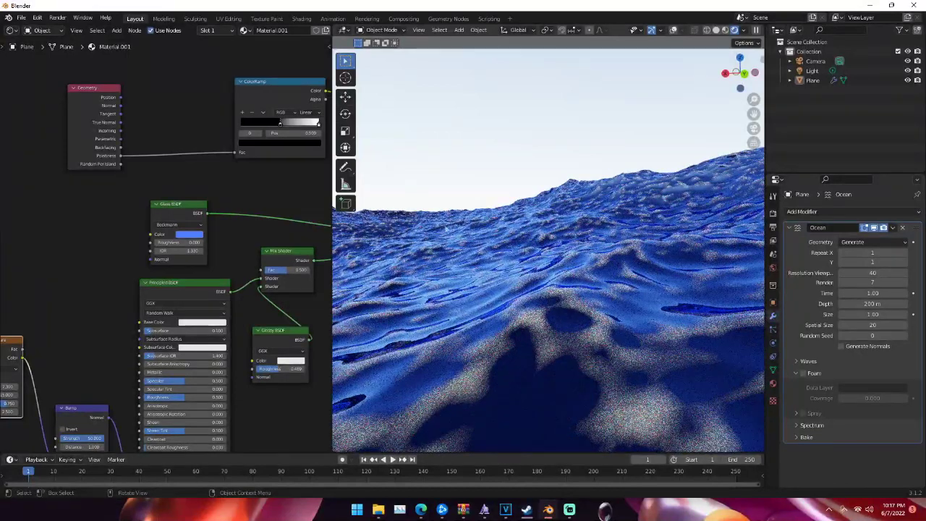
# Review the material's node connections from the Geometry node through to the output and compare them with the foam on the rendered waves
pyautogui.scroll(2, 155, 150)
pyautogui.scroll(1, 148, 176)
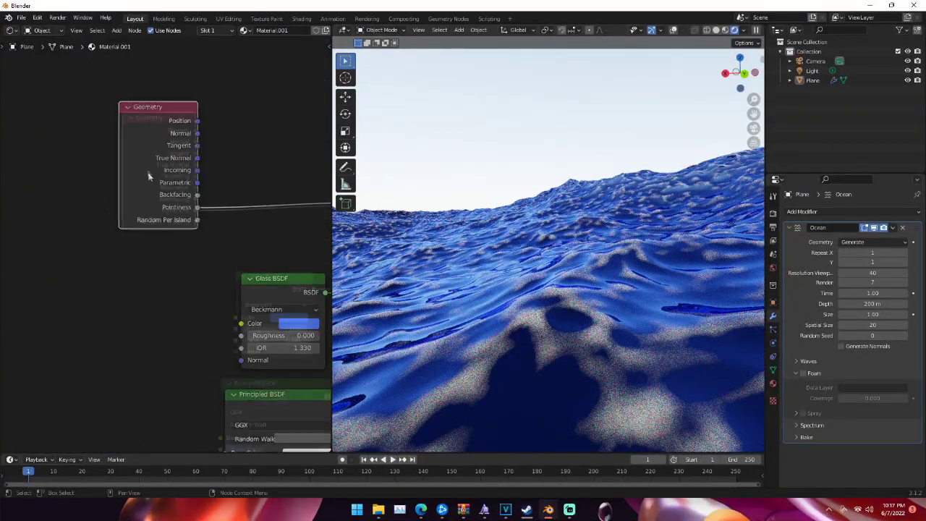
pyautogui.scroll(2, 166, 182)
pyautogui.moveTo(163, 203); pyautogui.dragTo(81, 208, button='middle')
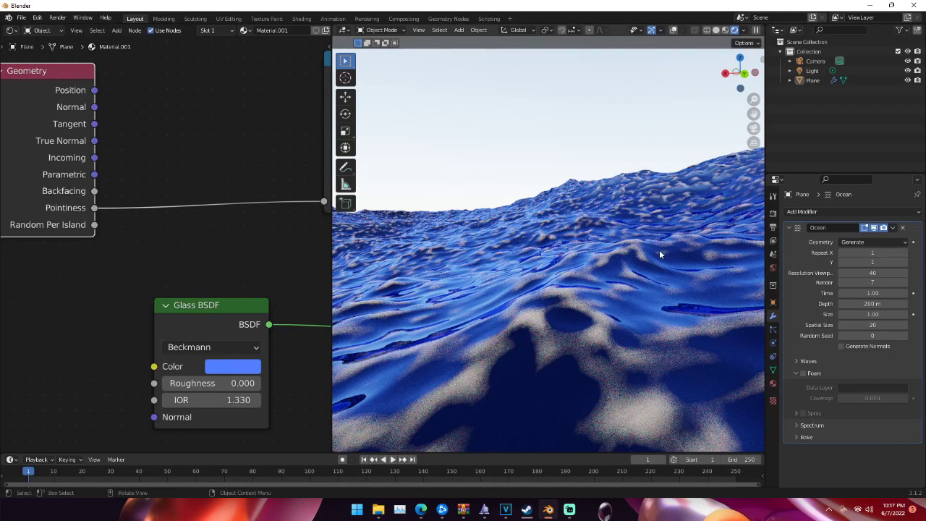
pyautogui.scroll(-5, 295, 262)
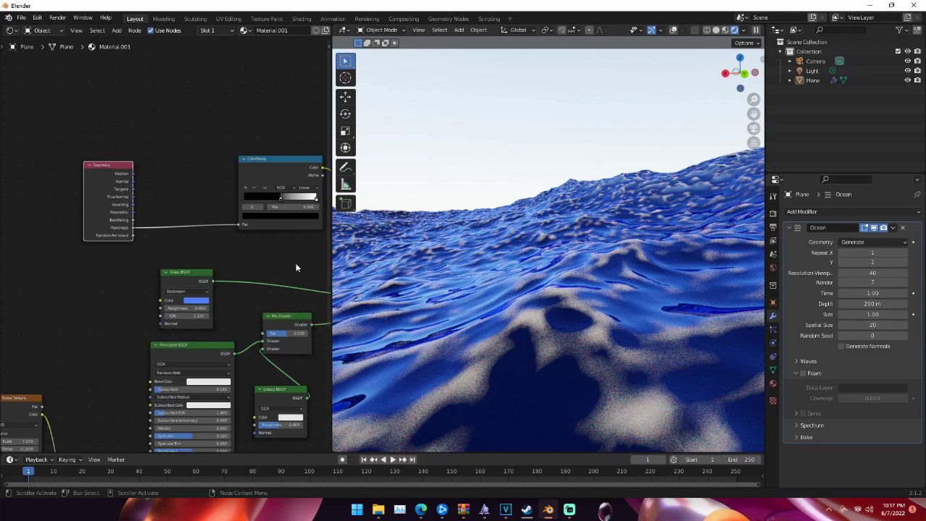
pyautogui.scroll(4, 221, 246)
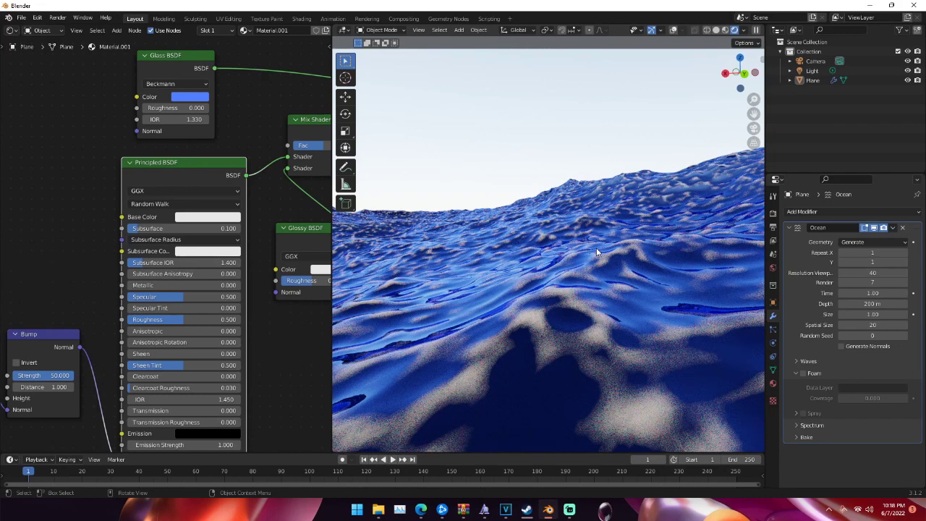
pyautogui.scroll(-4, 536, 300)
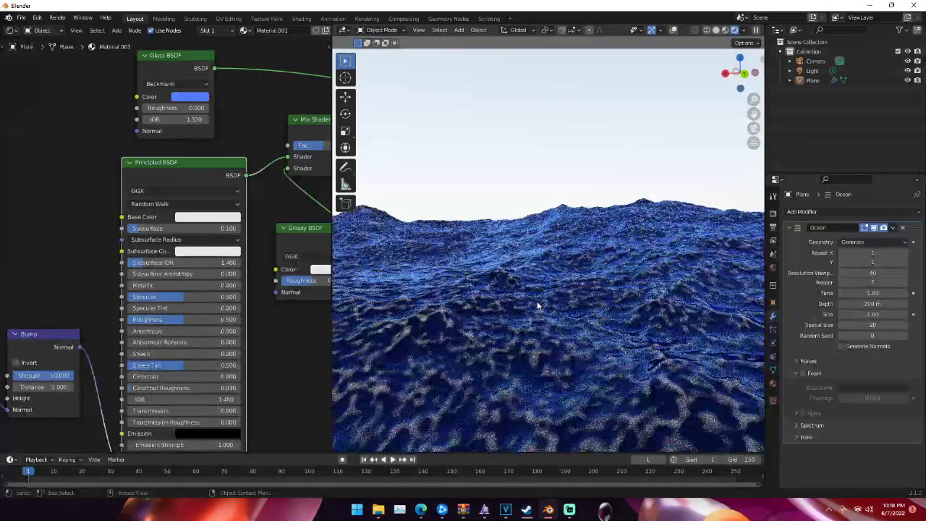
pyautogui.scroll(-3, 276, 213)
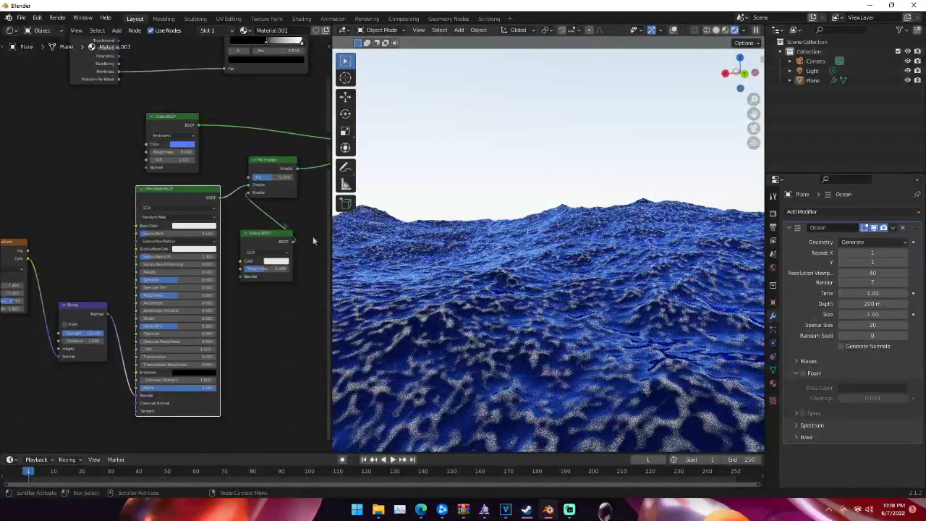
pyautogui.click(579, 310)
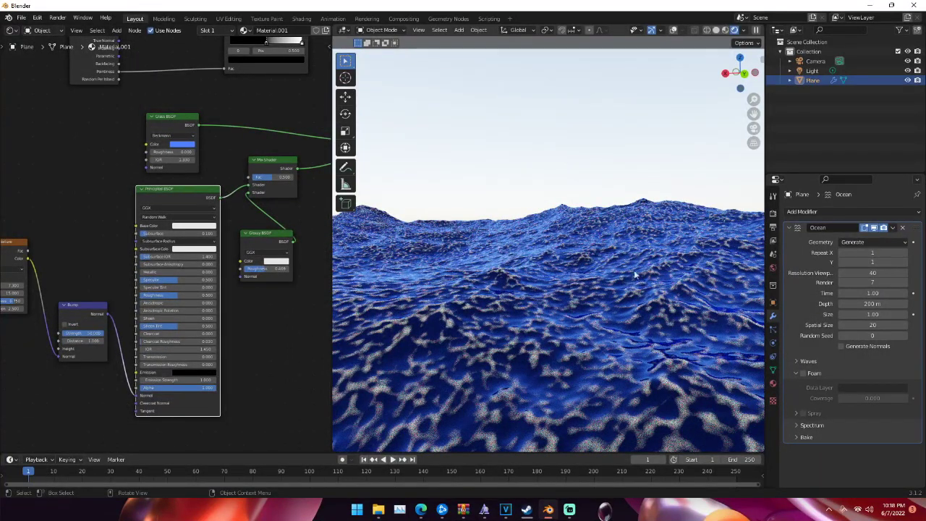
pyautogui.scroll(-2, 207, 160)
pyautogui.moveTo(290, 161); pyautogui.dragTo(225, 218, button='middle')
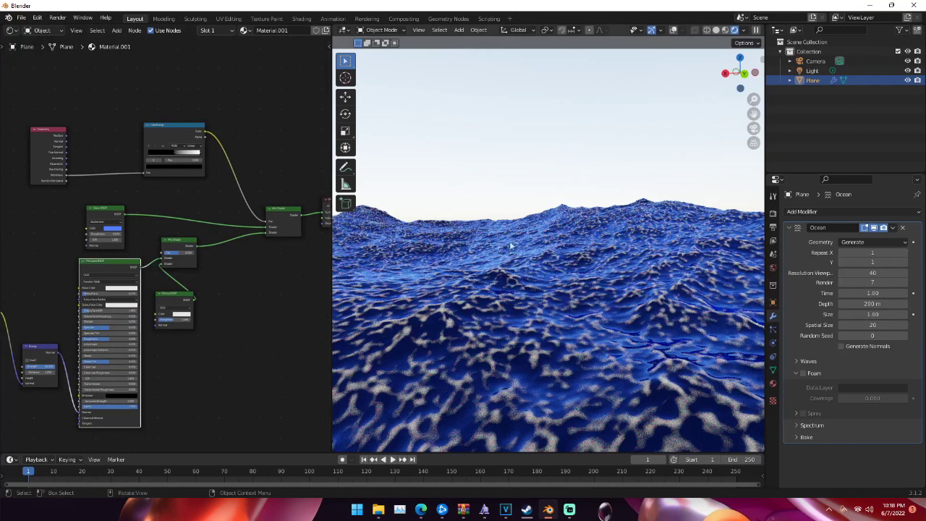